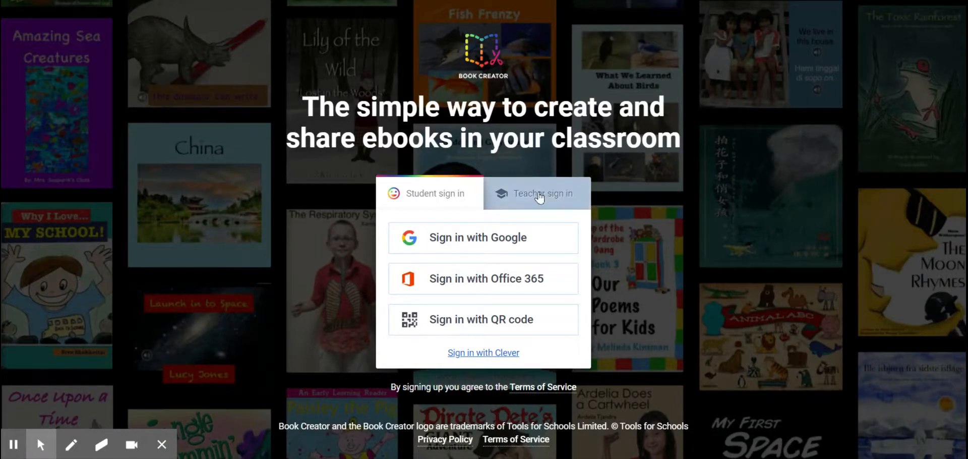
Step: Sign in as a teacher with Google and open the Teacher Dashboard
click(539, 201)
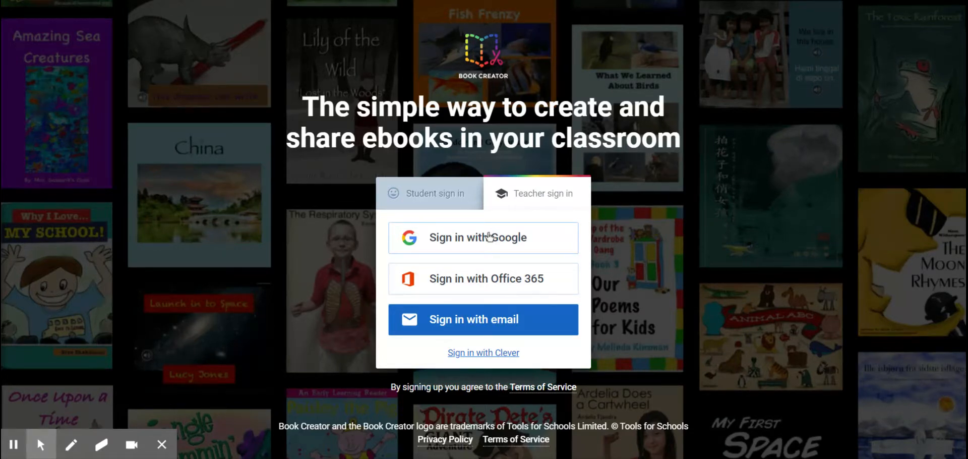
click(488, 236)
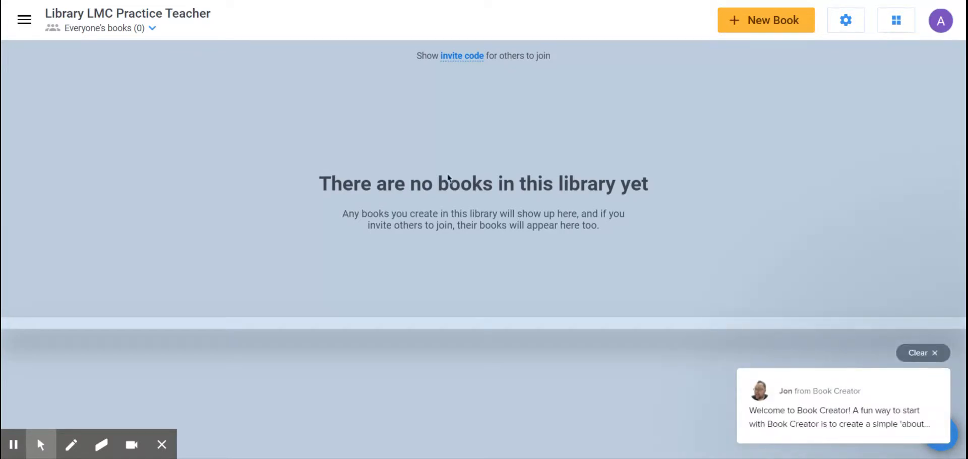
click(26, 22)
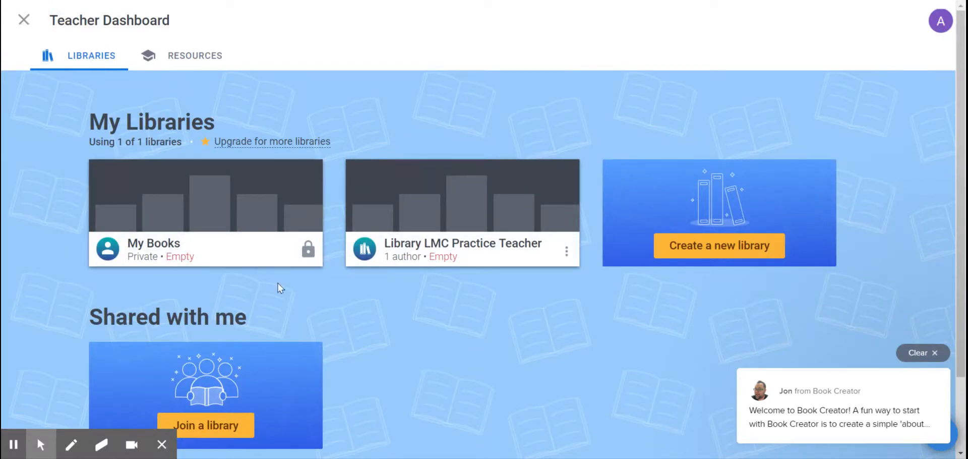
Step: Join the existing shared library by pasting in its invite code
click(219, 424)
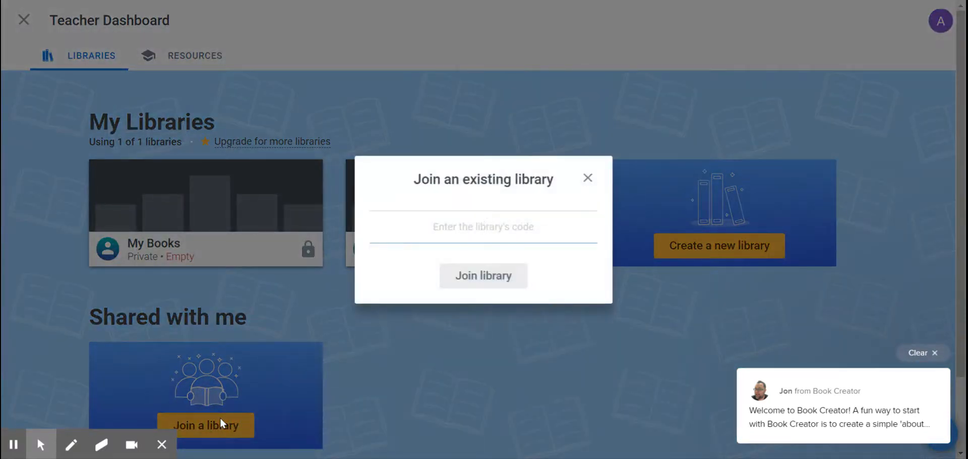
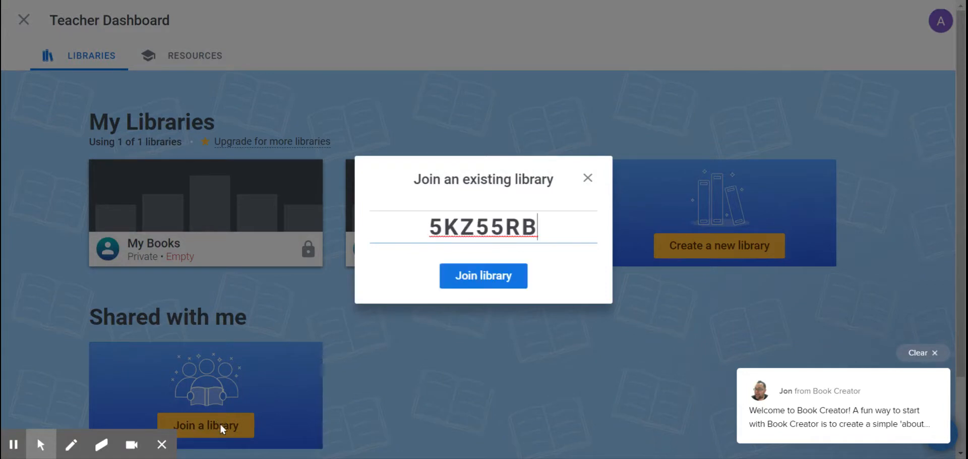
click(517, 276)
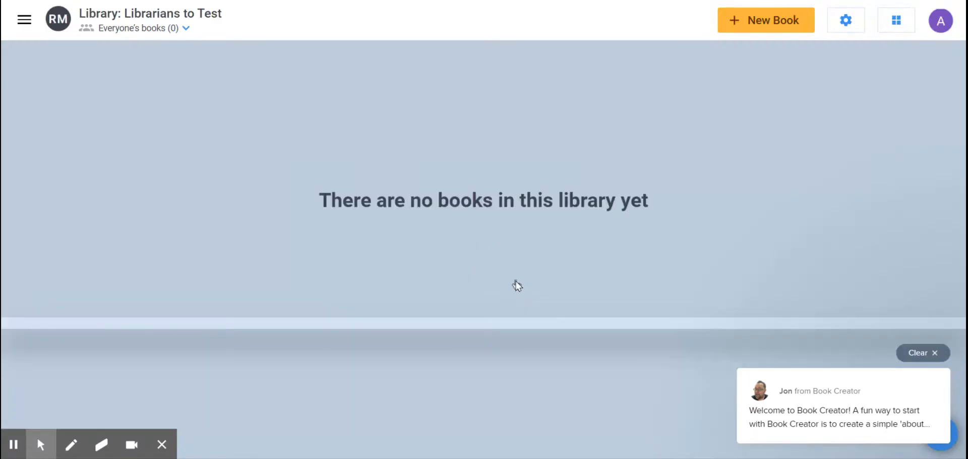
Step: Create a new book in the Portrait 2:3 shape and dismiss the welcome message
click(751, 21)
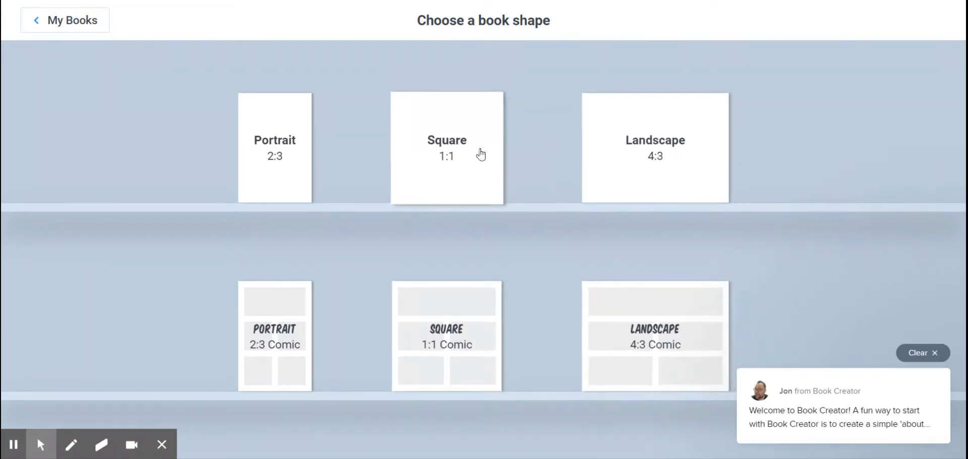
click(287, 162)
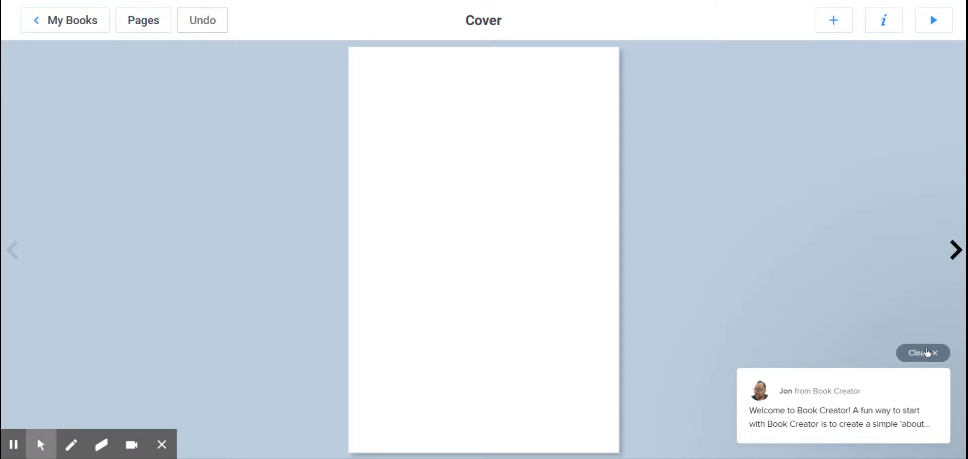
click(927, 352)
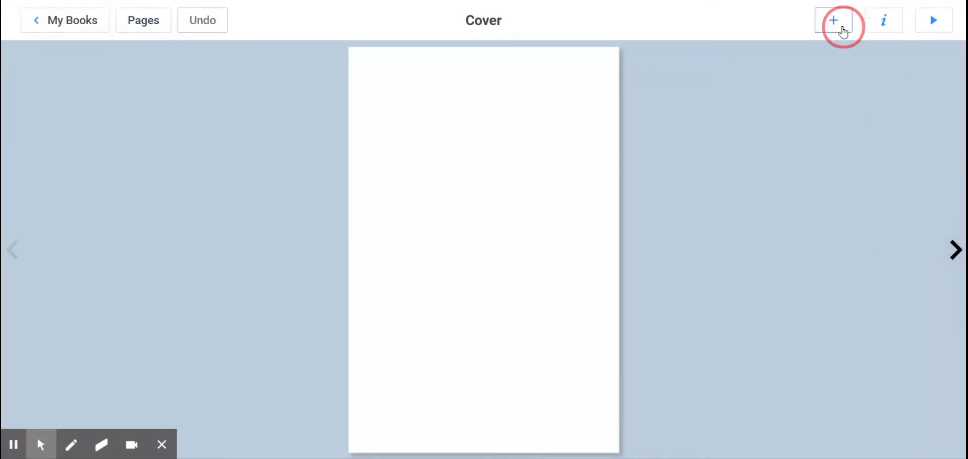
Step: Add a text item to the cover reading "This is my title."
click(842, 30)
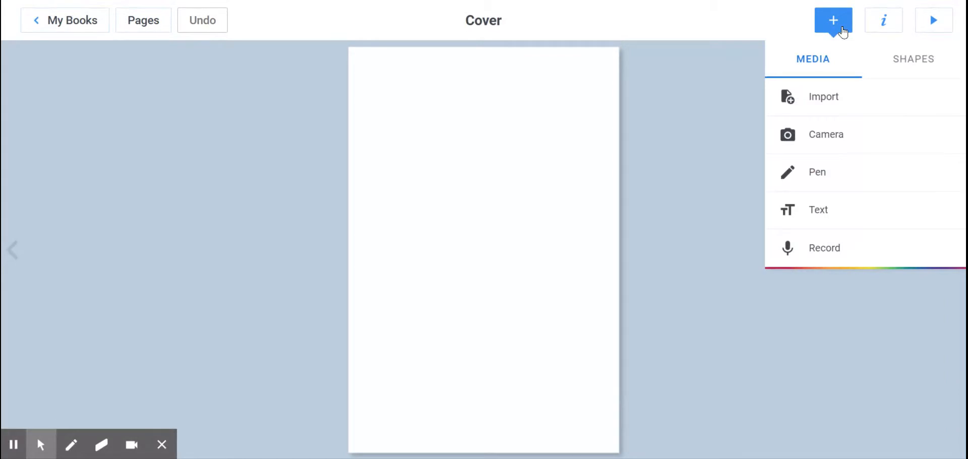
click(799, 207)
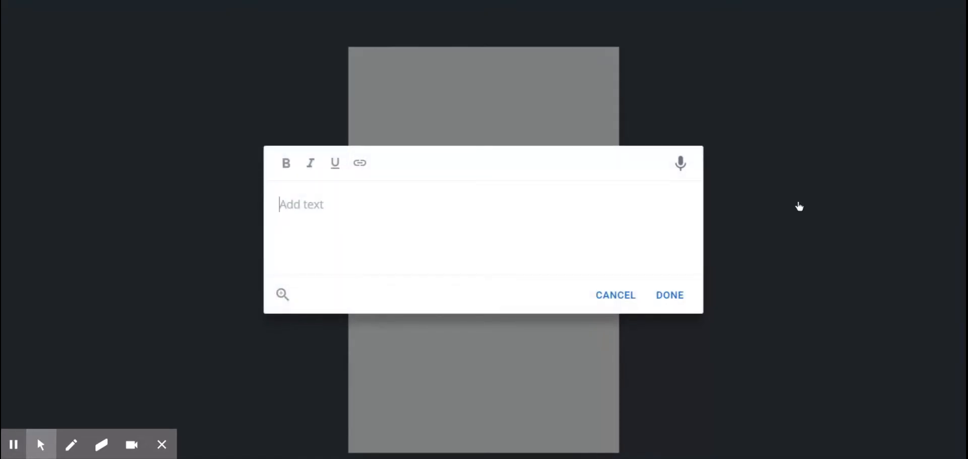
text(This is my ti)
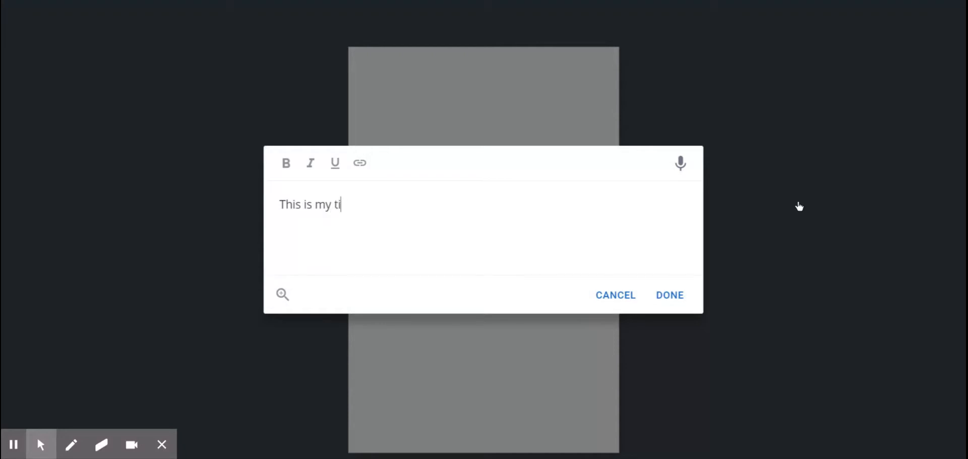
text(tle)
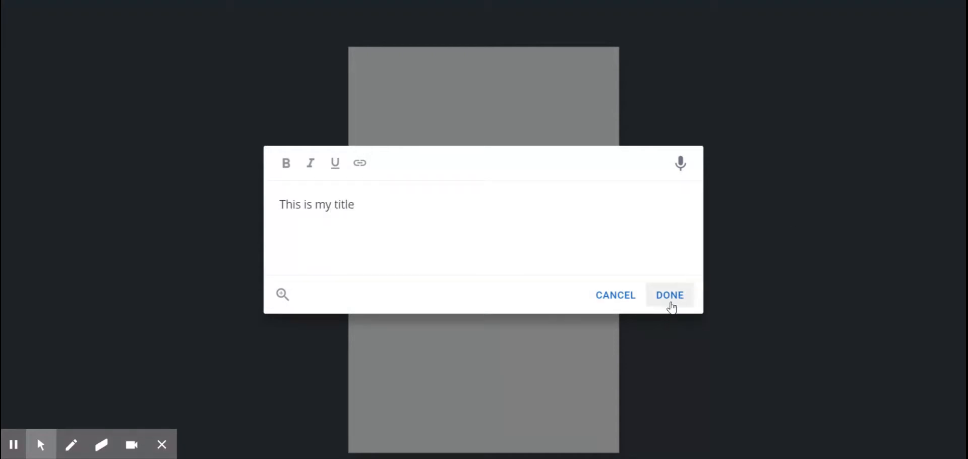
text(.)
Step: Underline "title." in the new text and place the finished text on the cover
click(365, 201)
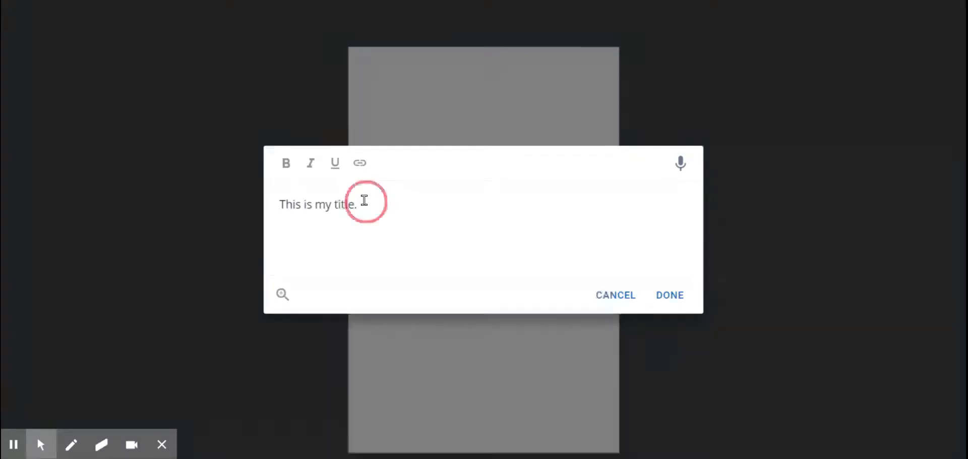
drag(365, 201, 334, 204)
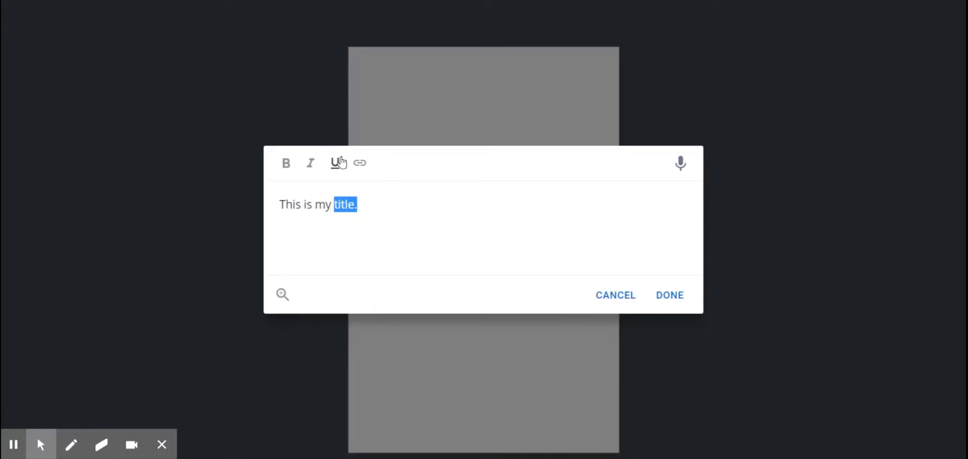
click(341, 162)
click(670, 295)
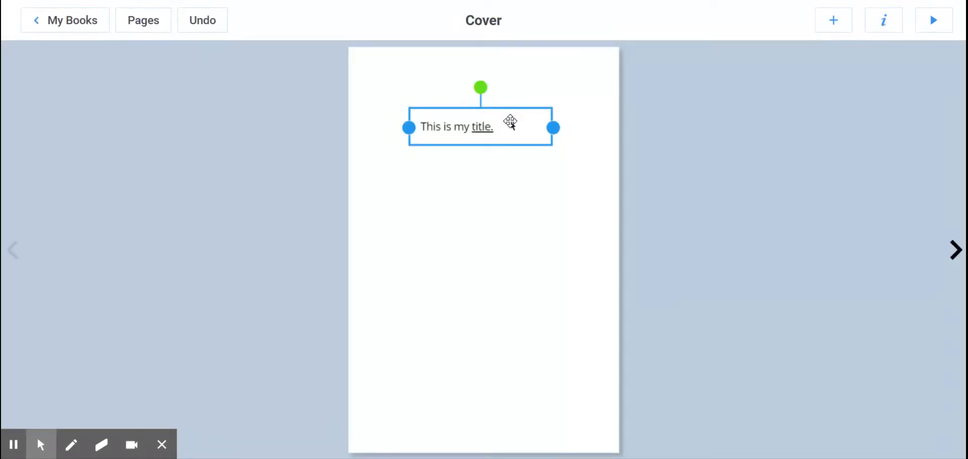
right_click(511, 121)
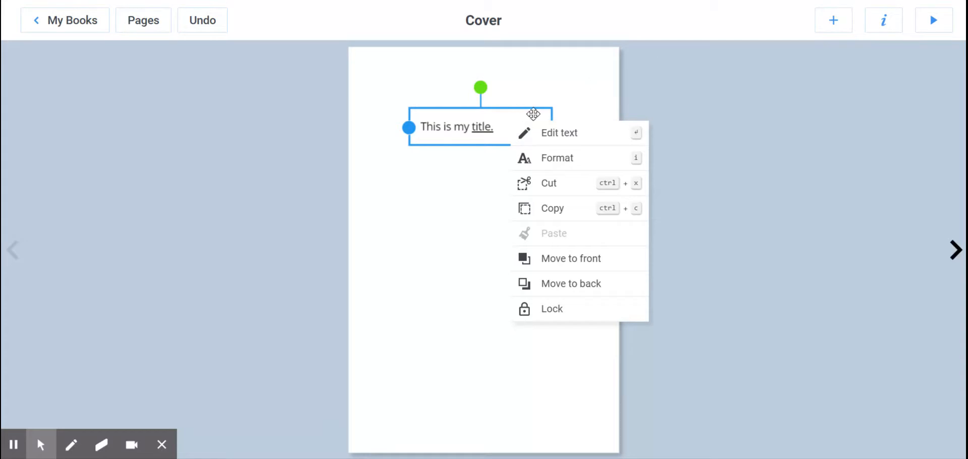
click(567, 98)
Step: Set the colour of the title text on the cover to purple
click(513, 123)
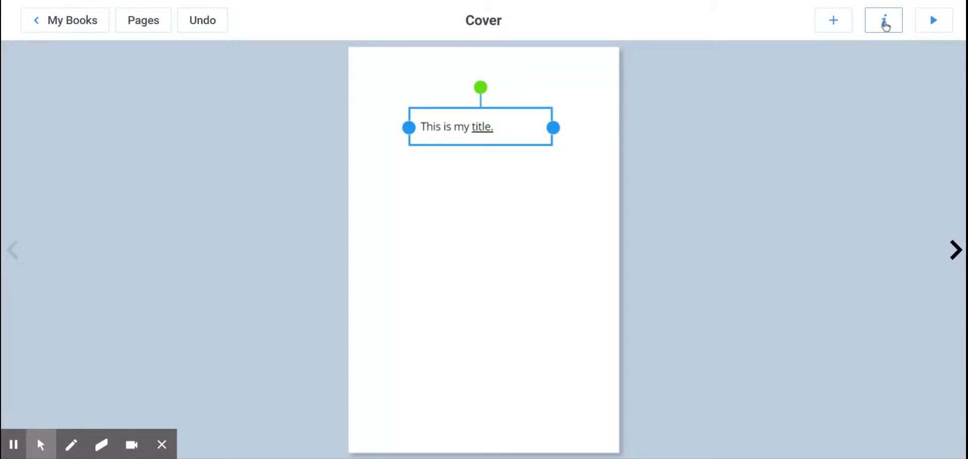
click(885, 24)
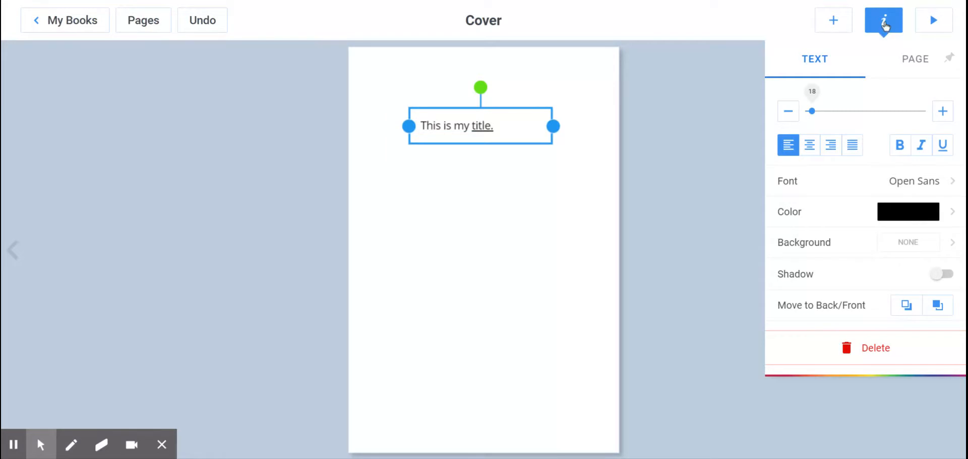
click(946, 210)
click(887, 199)
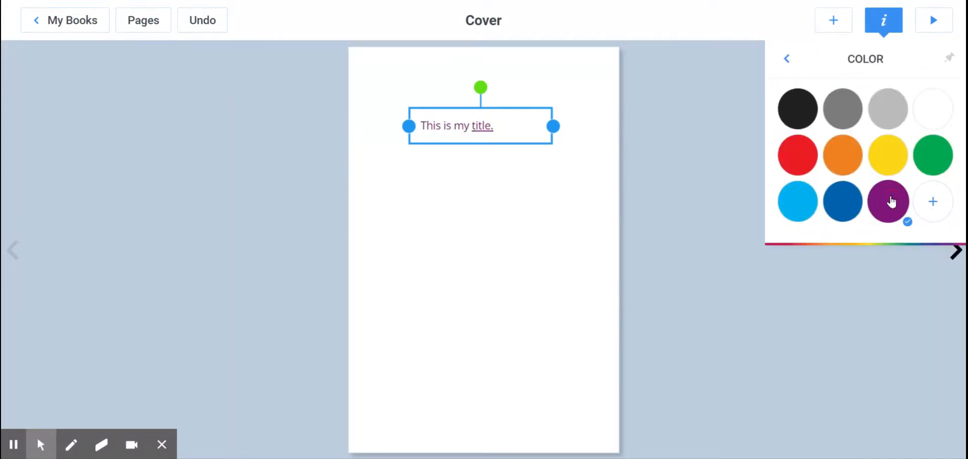
click(785, 61)
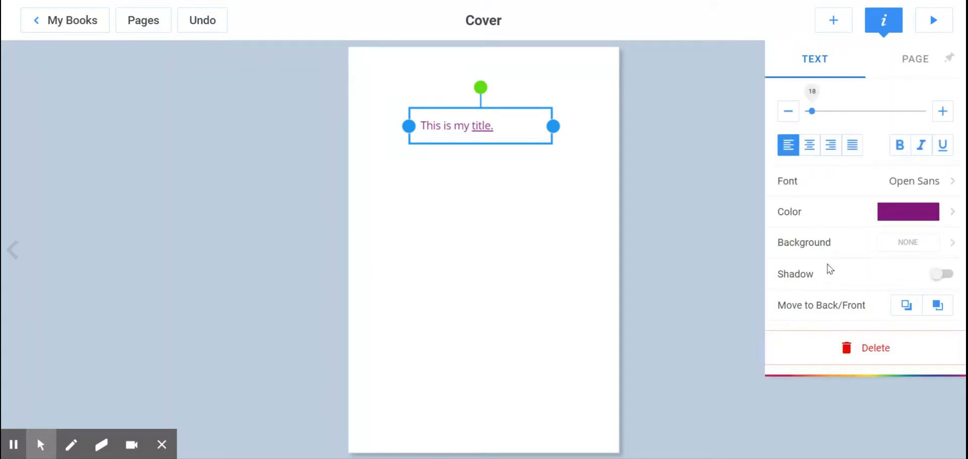
Step: Centre the title text in its box and make it bold
click(810, 147)
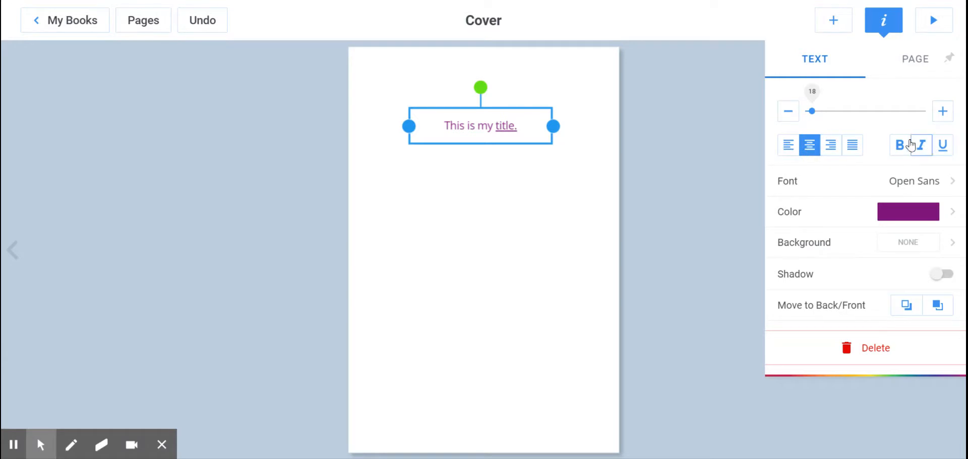
click(899, 146)
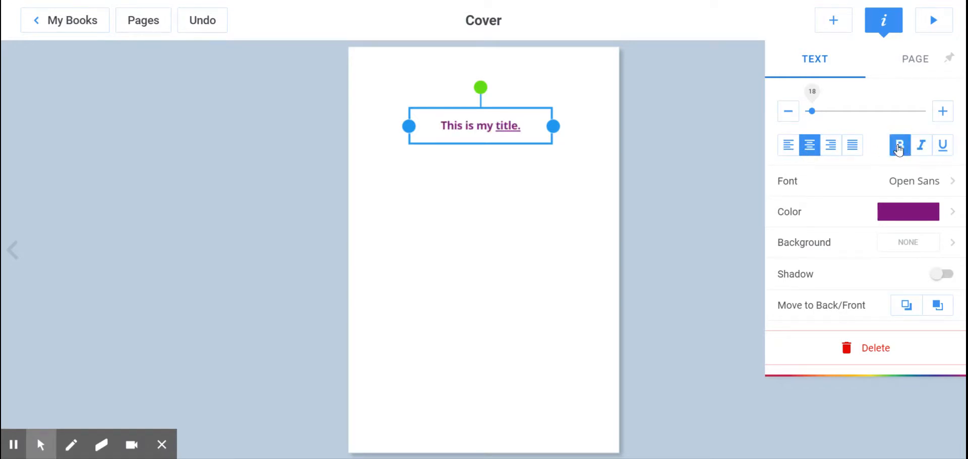
click(695, 244)
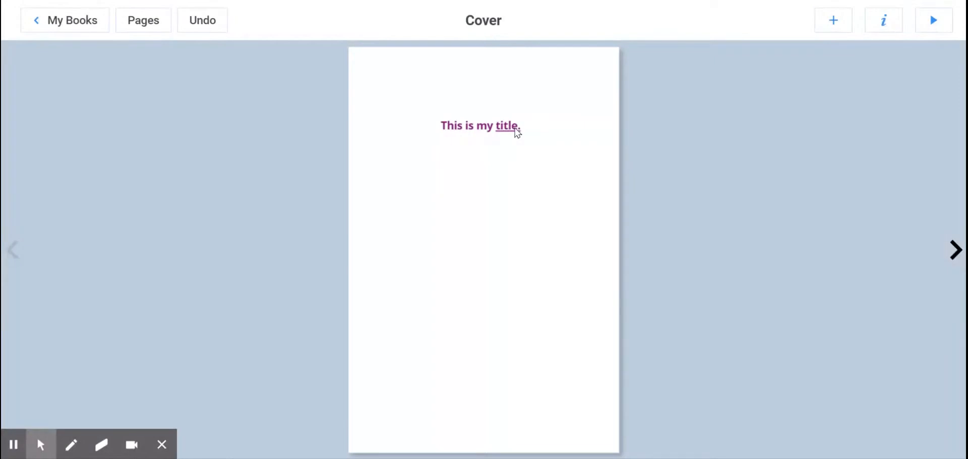
click(515, 128)
click(515, 127)
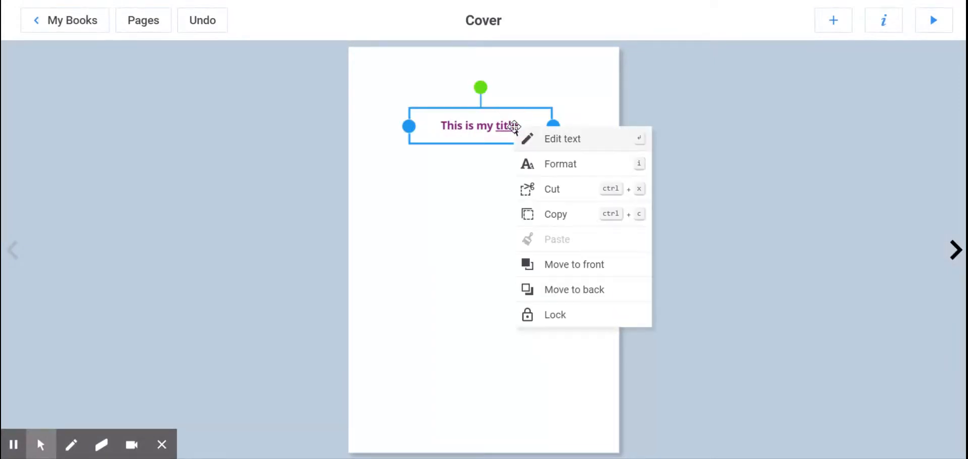
click(551, 169)
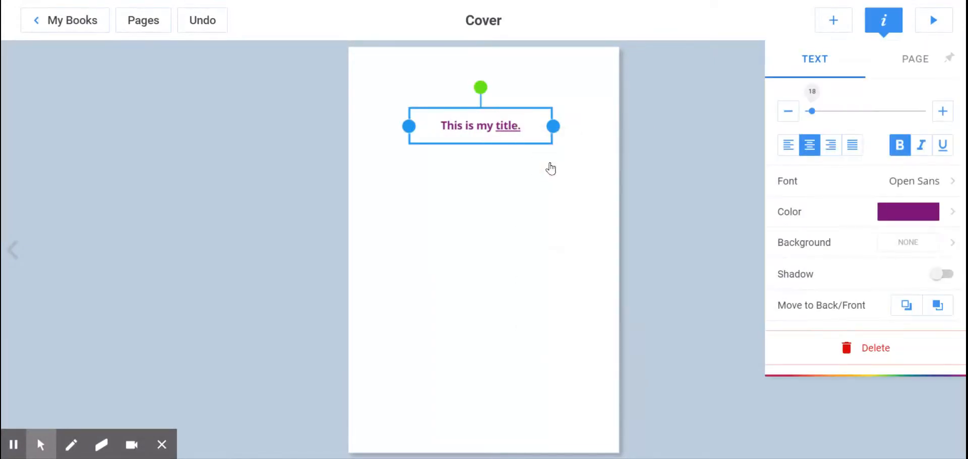
click(663, 96)
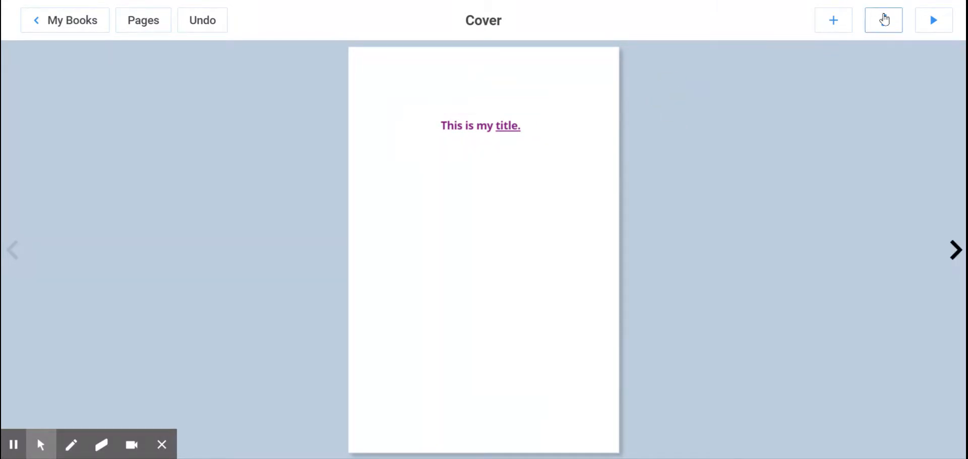
Step: Record a short video with the camera, preview it, and insert it on the cover
click(834, 20)
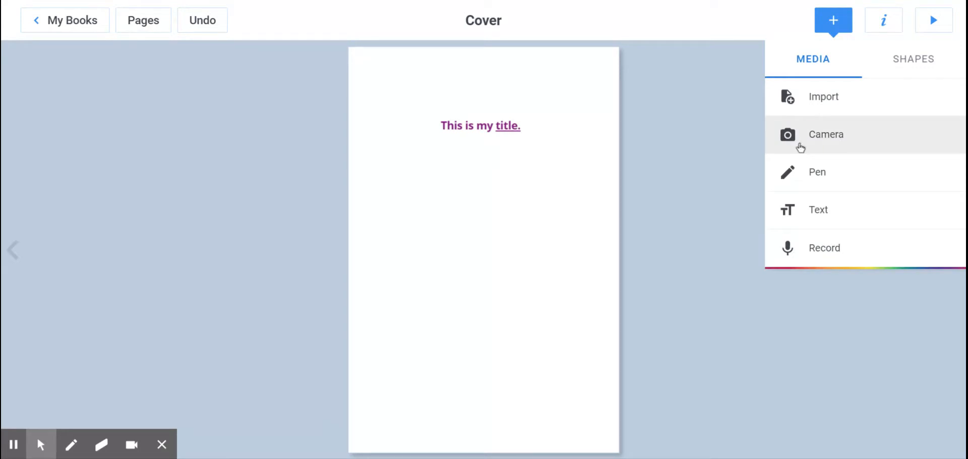
click(800, 149)
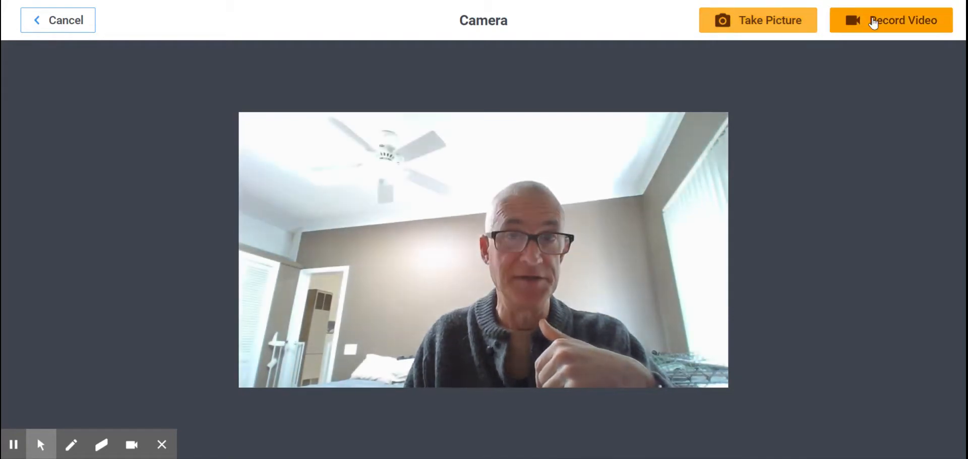
click(874, 21)
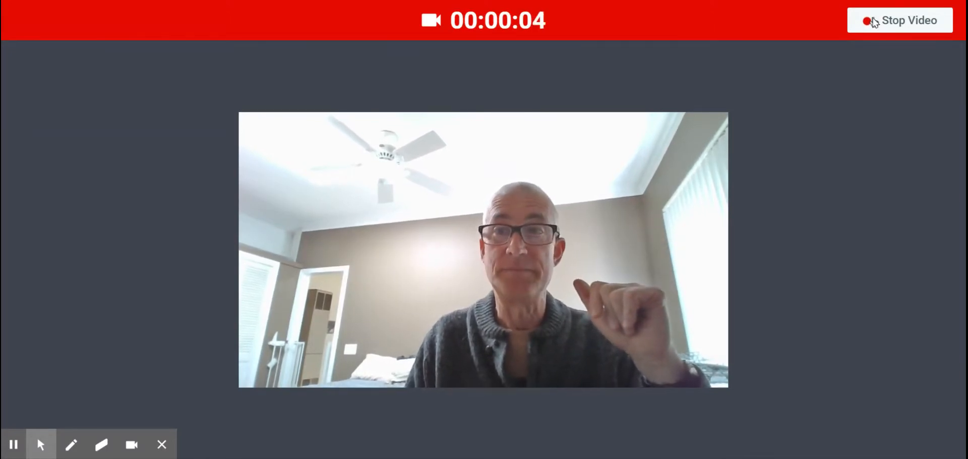
click(873, 22)
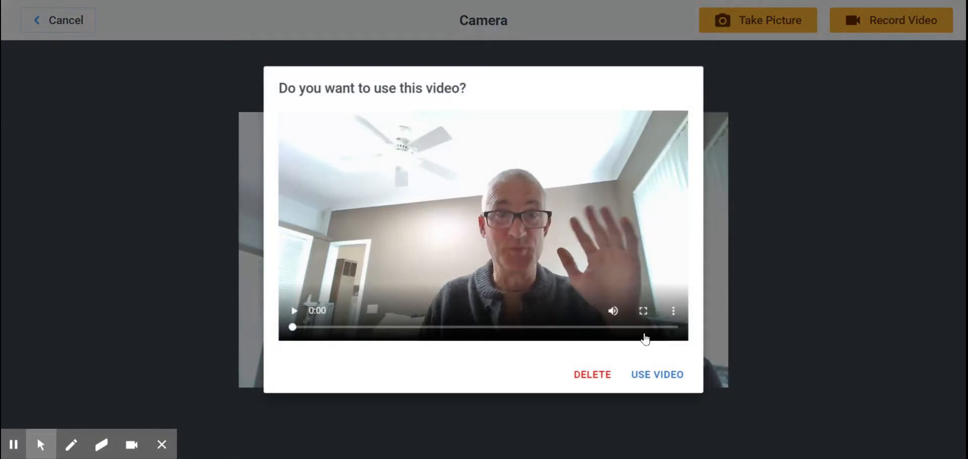
click(294, 311)
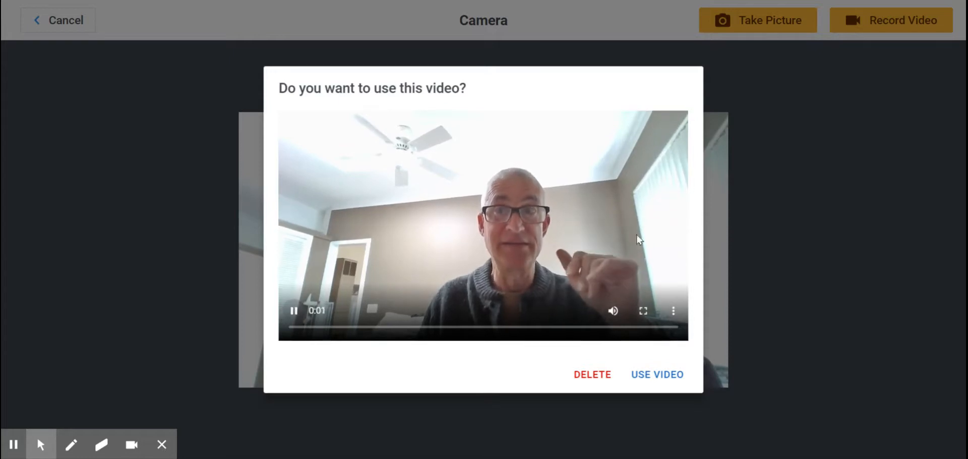
click(655, 376)
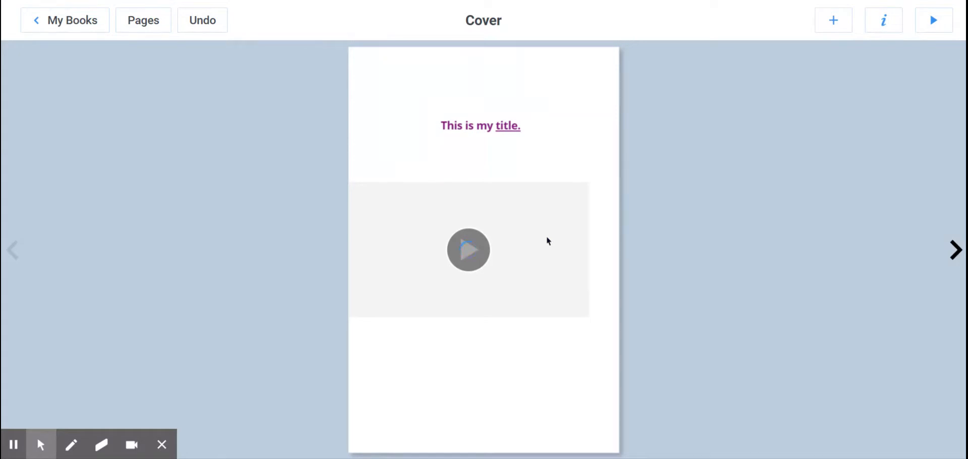
Step: Move the video up to just below the title and shrink it to about half its width
drag(548, 241, 573, 201)
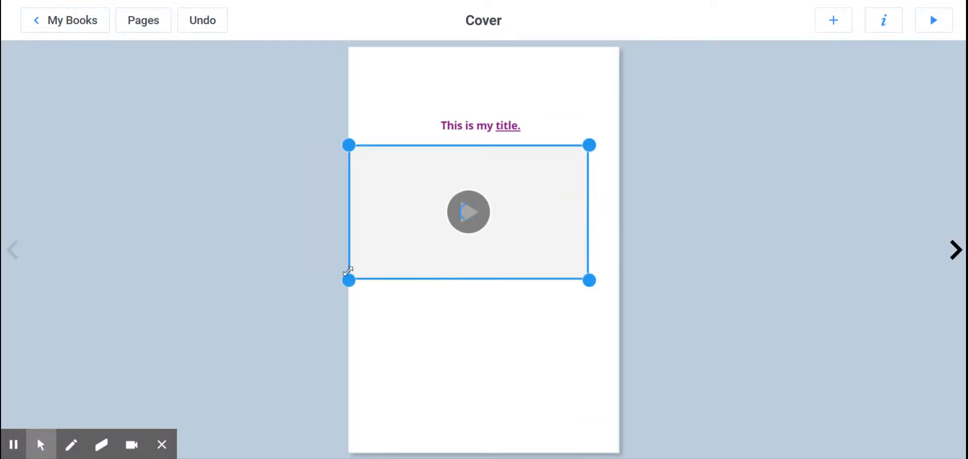
drag(347, 276, 467, 237)
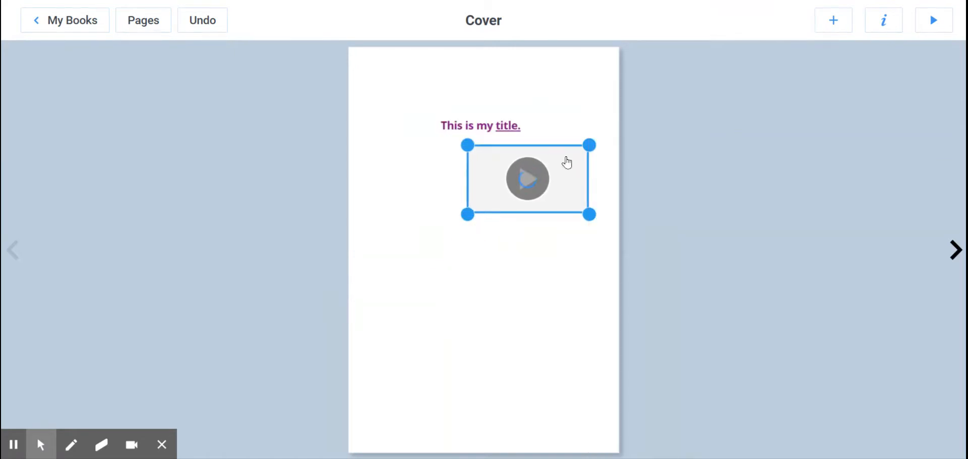
Step: Move the video on the cover so that it sits centred just below the title
click(558, 165)
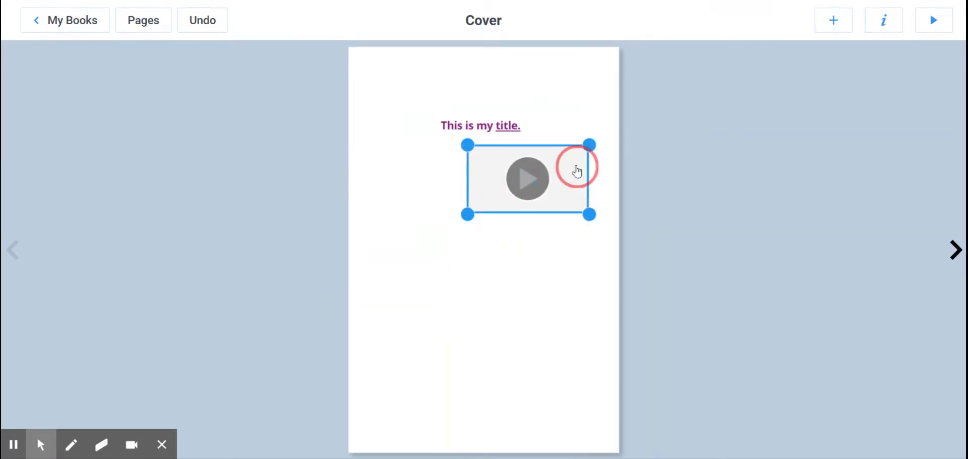
right_click(577, 172)
drag(579, 156, 529, 171)
Step: Add a pink-red circle shape to the cover, shrink it to a small oval, and place it just below the video
click(834, 21)
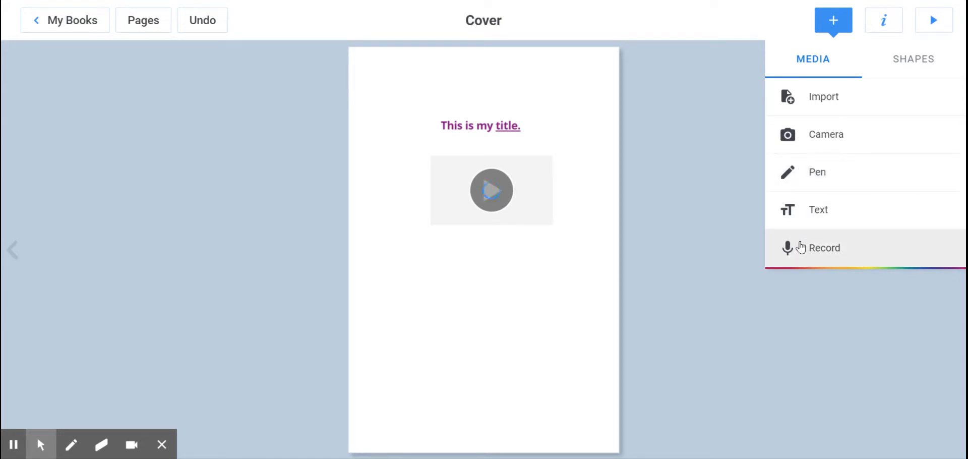
click(911, 59)
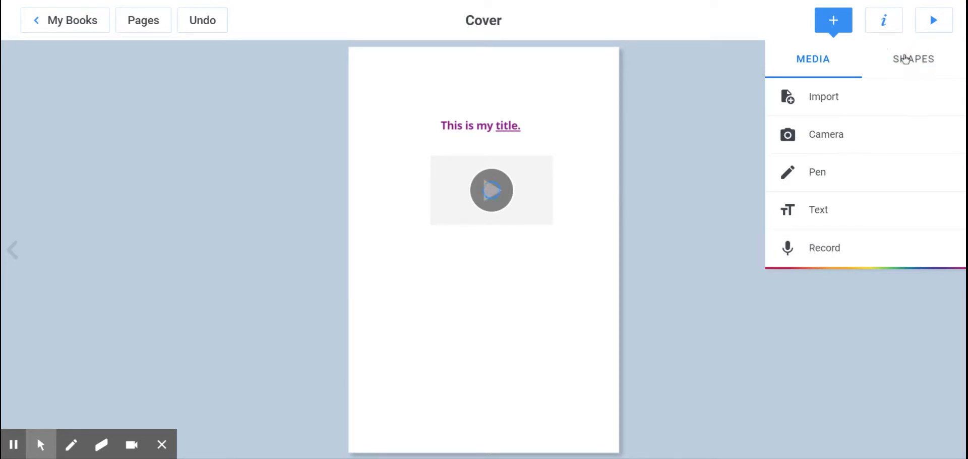
click(907, 59)
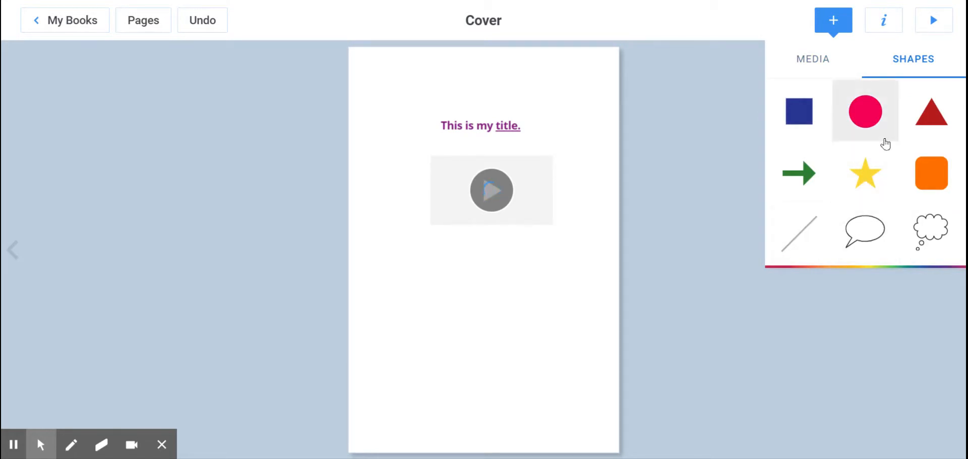
click(789, 134)
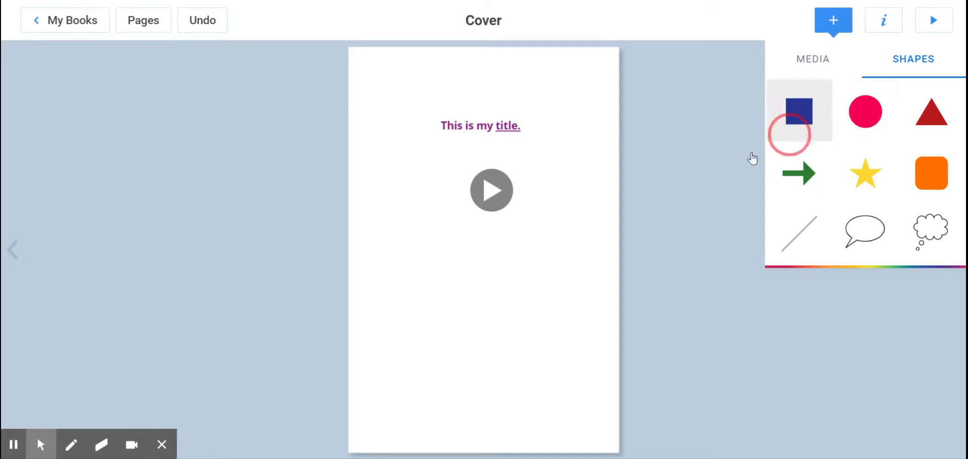
click(458, 285)
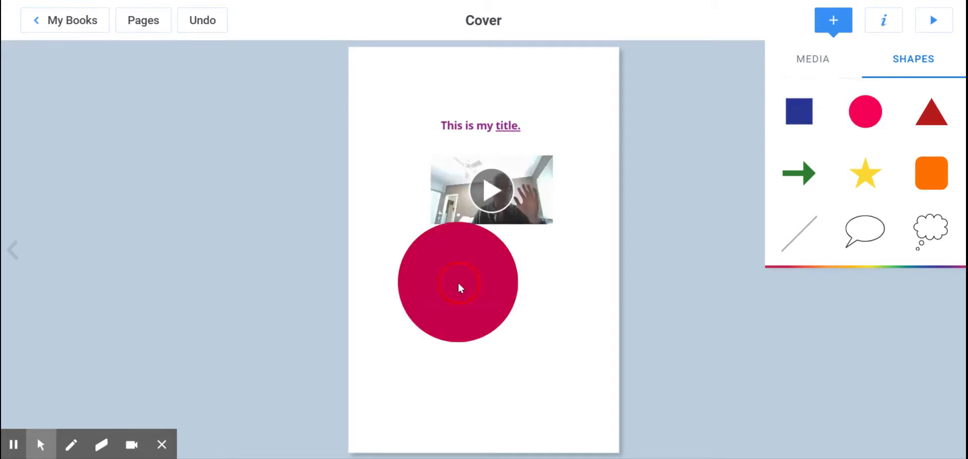
drag(459, 287, 512, 303)
drag(573, 361, 538, 318)
click(583, 247)
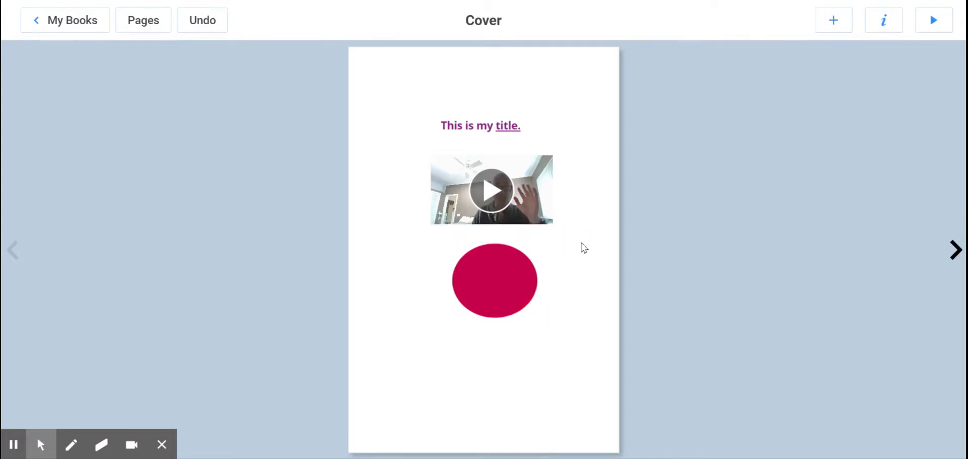
Step: Draw a black smile and two eyes on the oval with the marker pen at the second-largest size, and finish the drawing
click(881, 25)
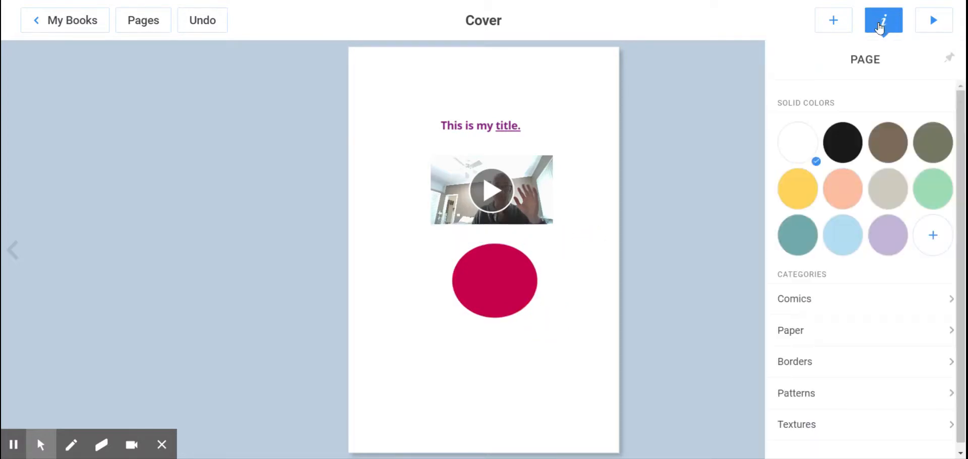
click(825, 23)
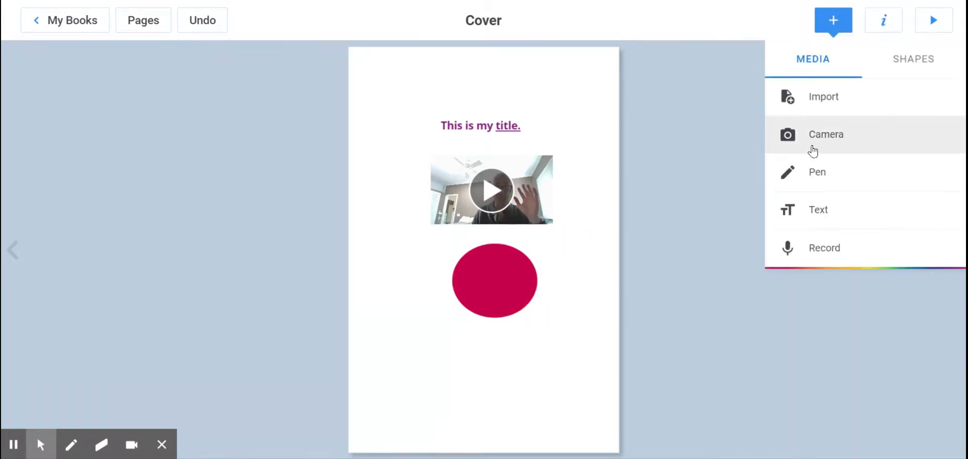
click(812, 172)
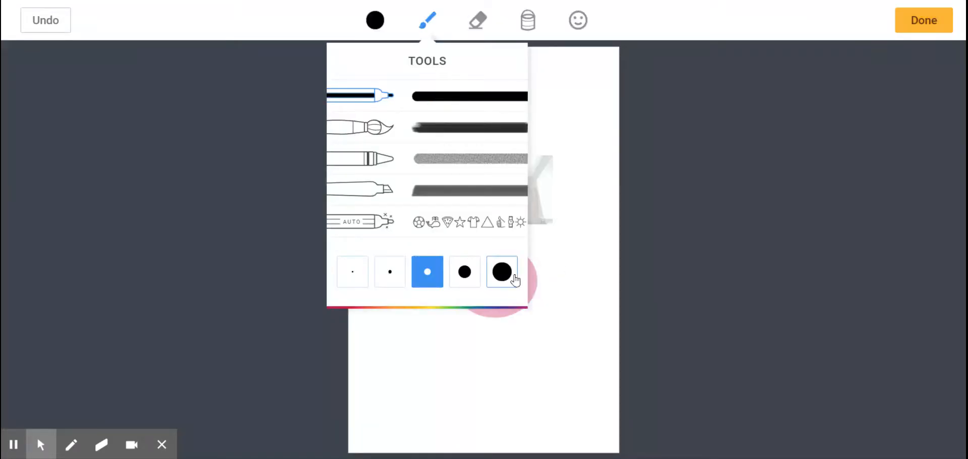
click(464, 272)
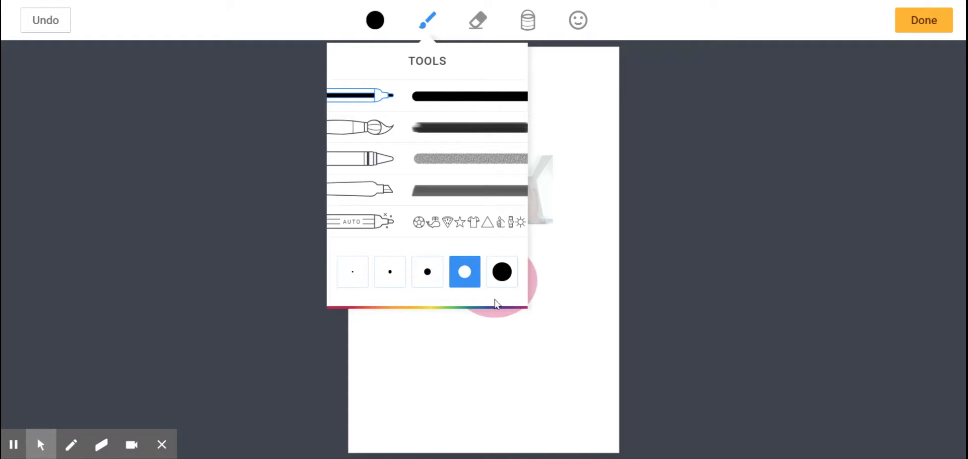
click(557, 283)
click(480, 285)
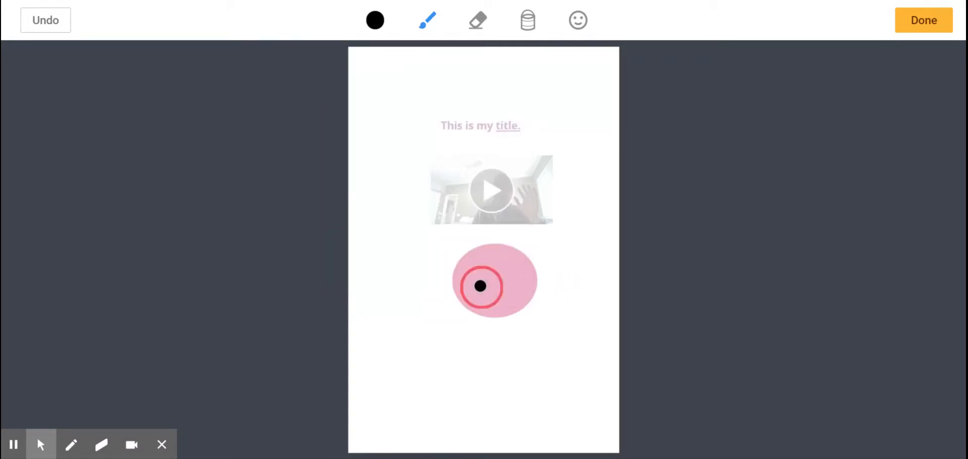
mouse_move(480, 286)
mouse_down()
mouse_move(516, 293)
mouse_move(518, 278)
mouse_up()
click(501, 263)
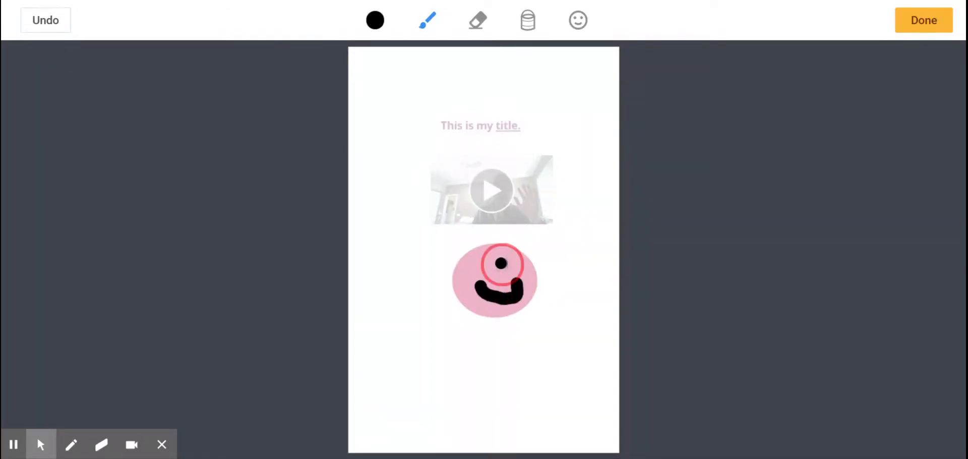
click(481, 264)
click(923, 20)
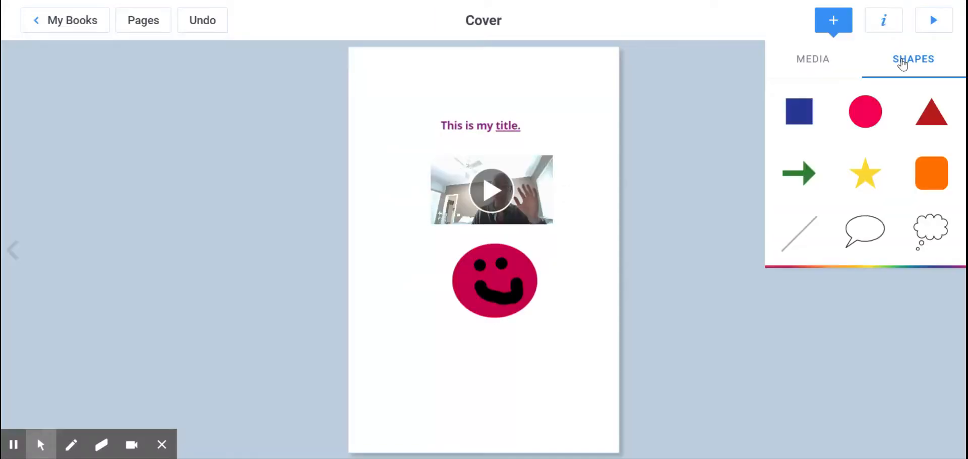
Step: Add an oval speech bubble to the cover
click(863, 228)
drag(478, 276, 436, 289)
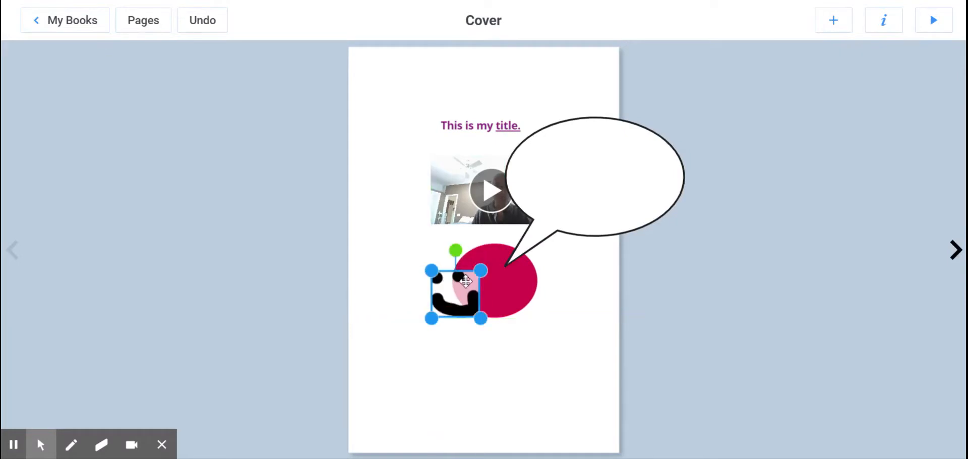
click(500, 284)
key(ctrl+z)
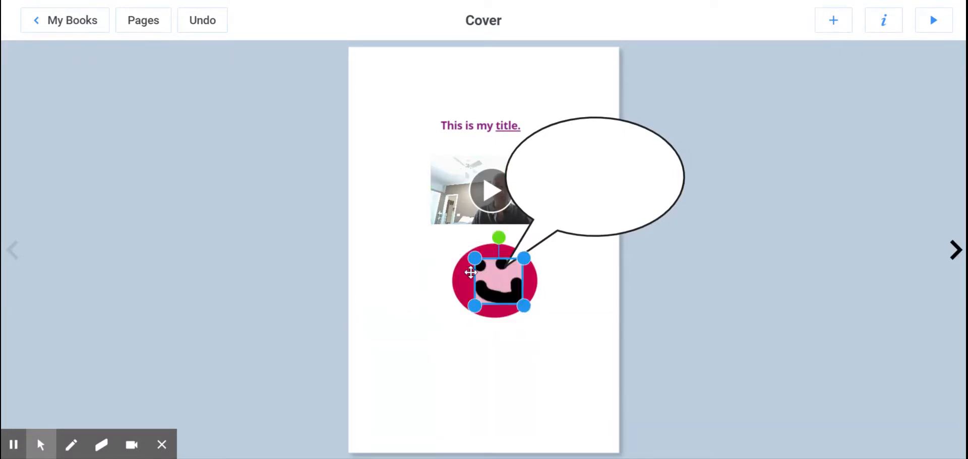
click(447, 271)
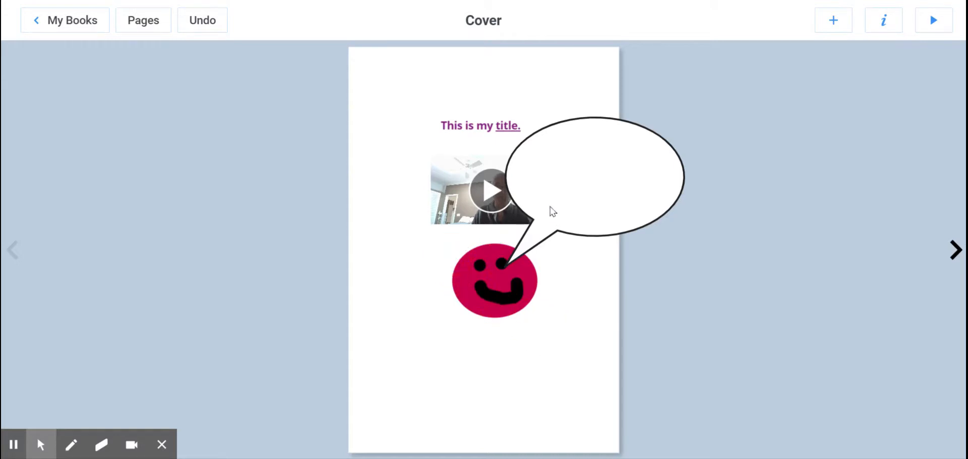
Step: Narrow the speech bubble and move it beside the smiley face so that its tail points to the mouth
click(564, 194)
drag(499, 117, 592, 132)
drag(590, 282, 523, 260)
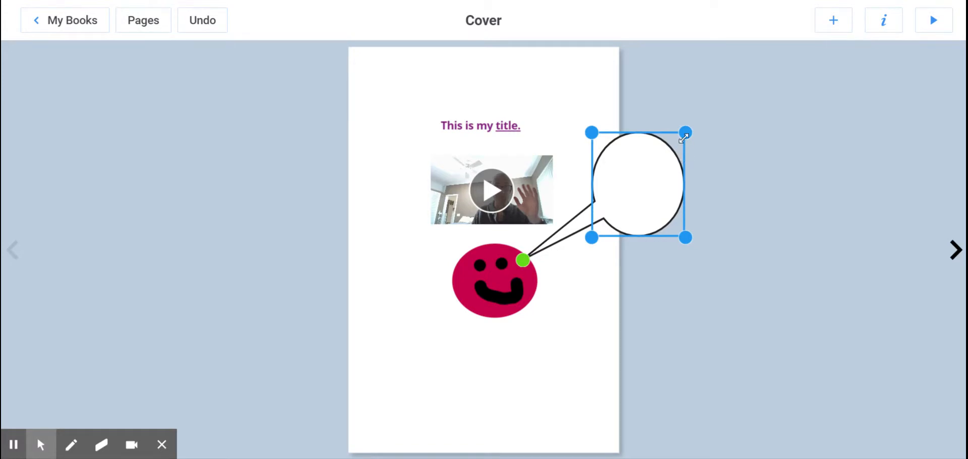
drag(653, 152, 613, 192)
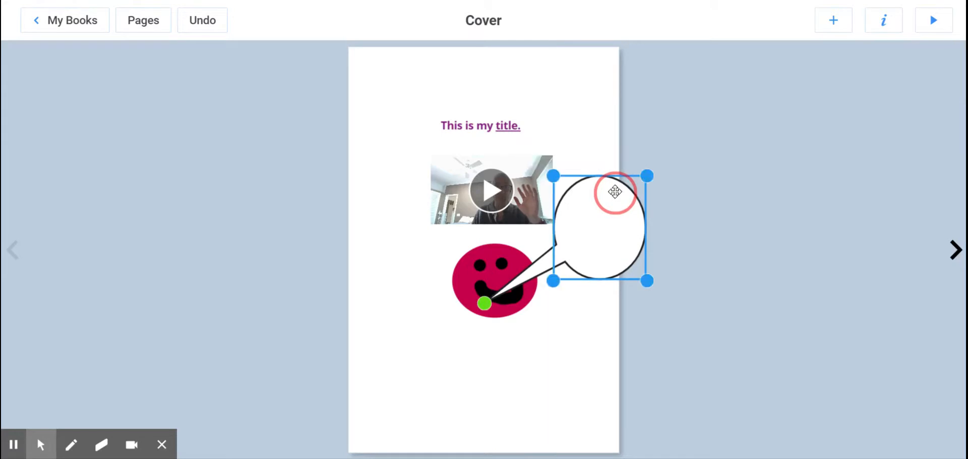
click(596, 325)
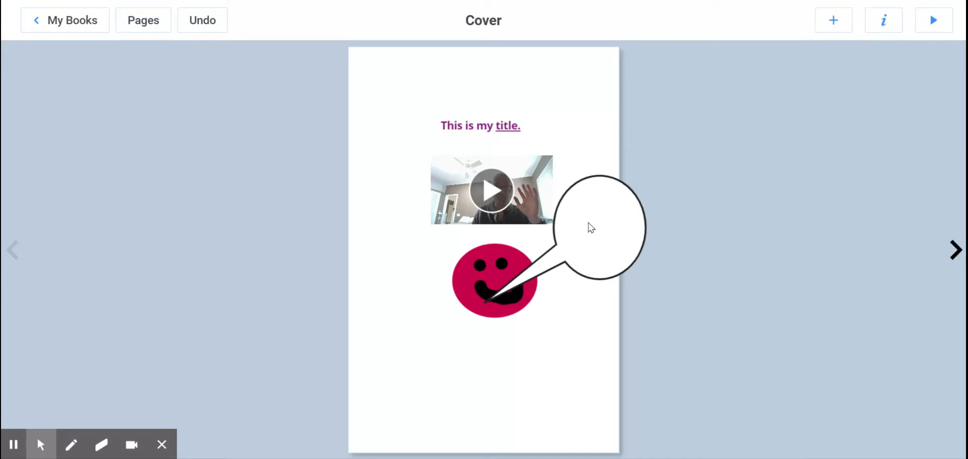
click(841, 21)
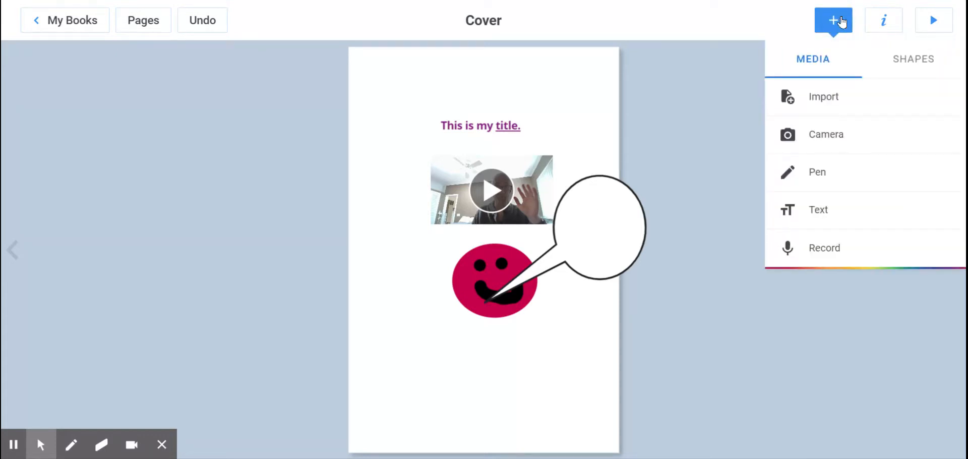
click(893, 70)
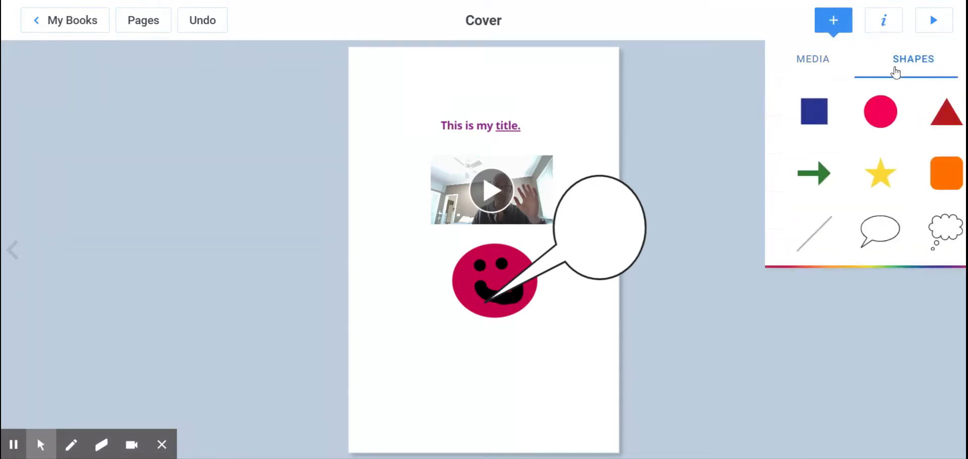
click(877, 23)
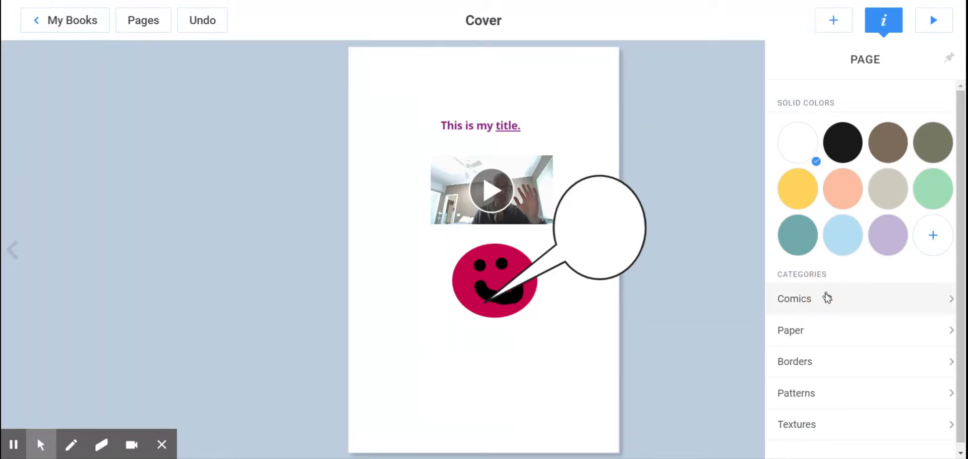
click(795, 297)
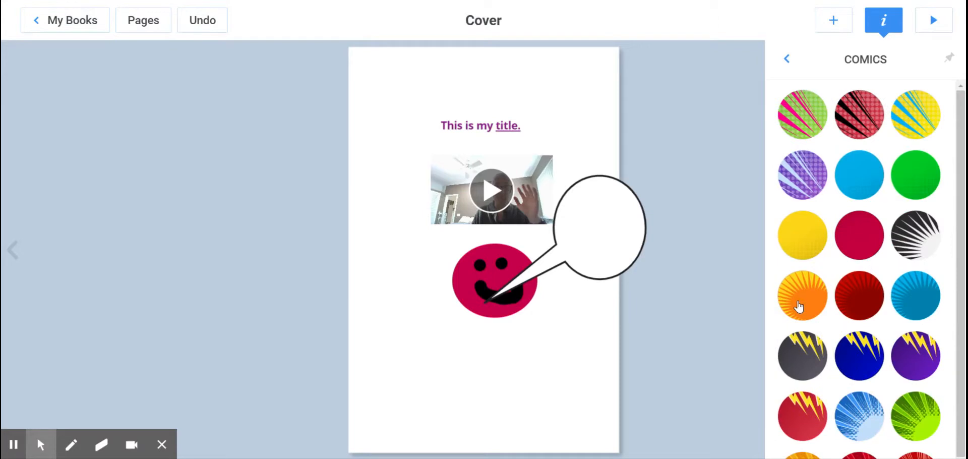
click(786, 60)
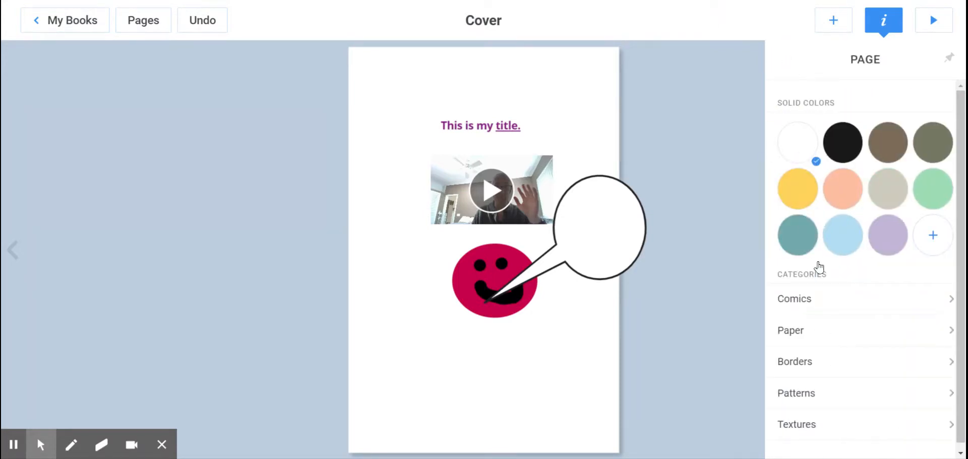
Step: Set the cover's background to narrow-lined paper
click(824, 331)
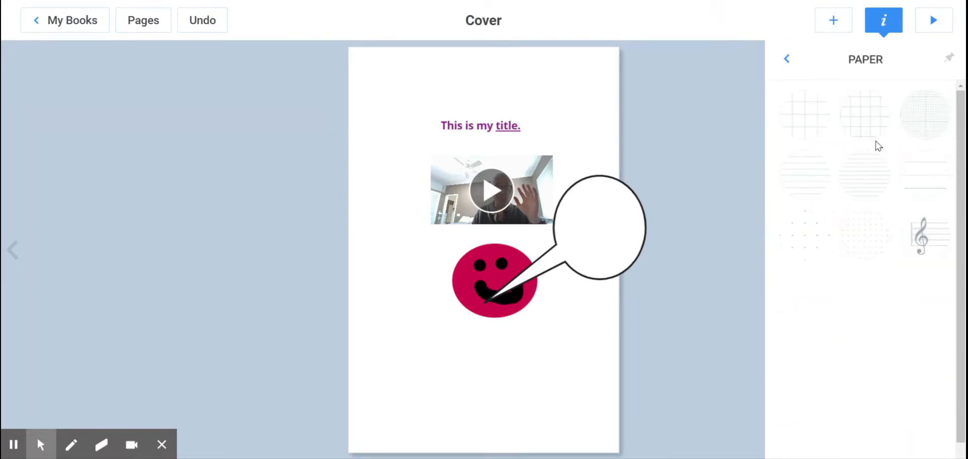
click(855, 175)
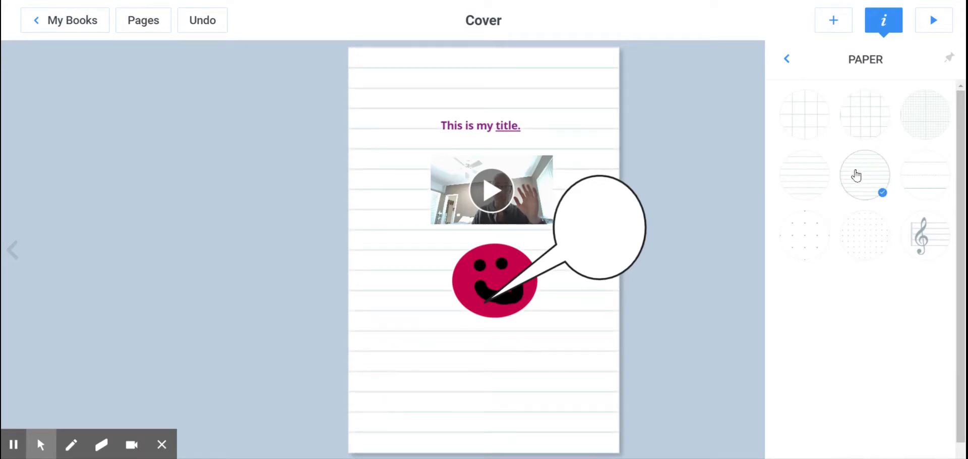
click(788, 60)
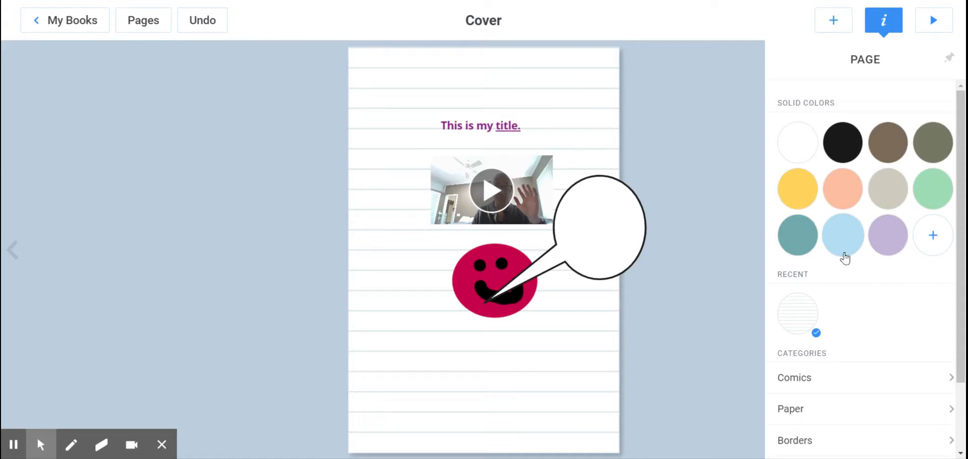
Step: Apply the border background of autumn leaves and acorns to the cover
click(843, 437)
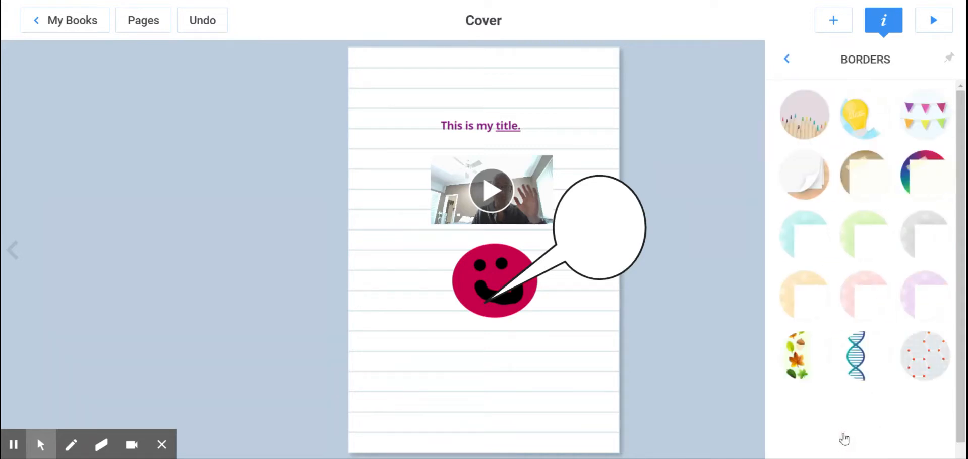
click(797, 353)
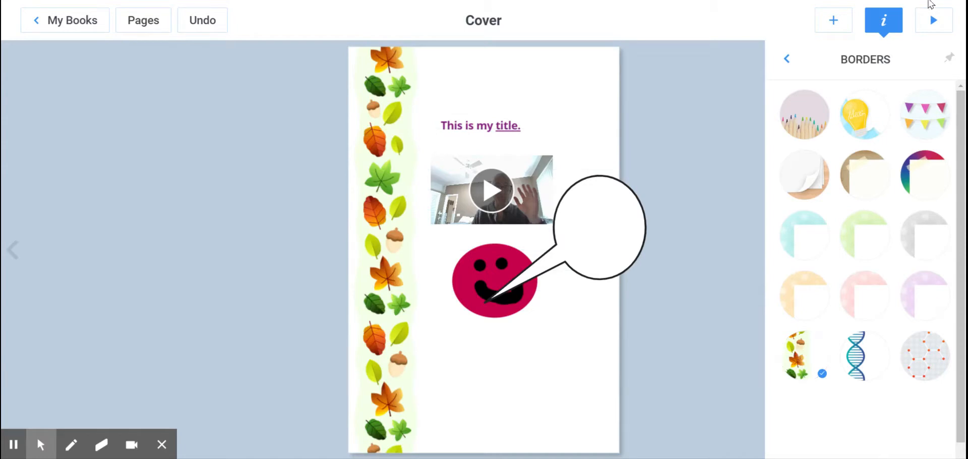
click(786, 61)
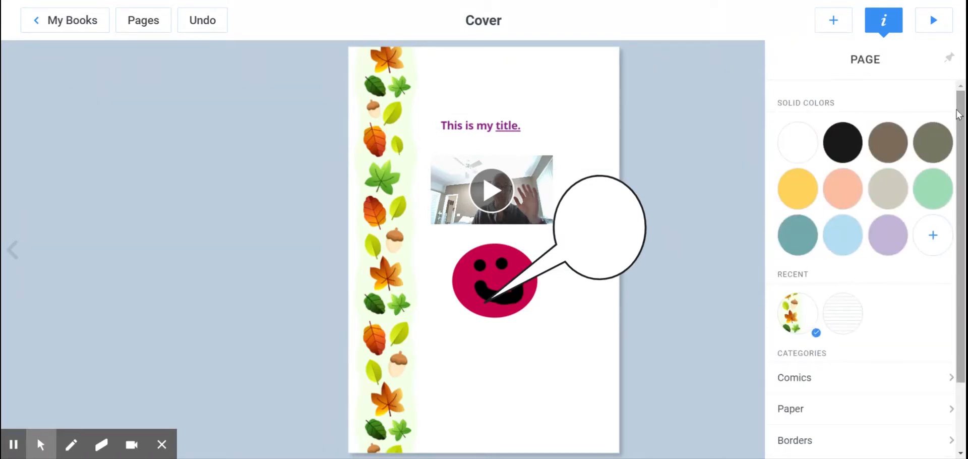
scroll(958, 114, down, 1)
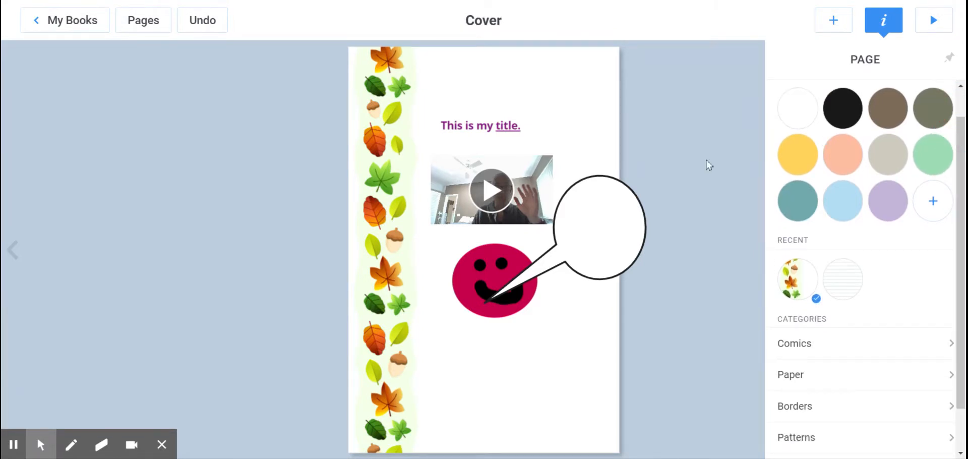
Step: Record a short sound clip for the cover, use the recording, and move its speaker icon to the cover's lower-right corner
click(833, 21)
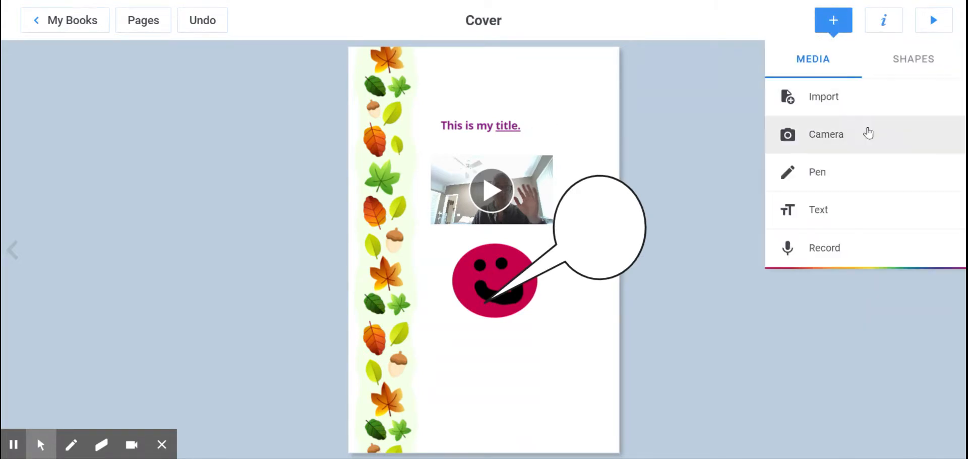
click(823, 247)
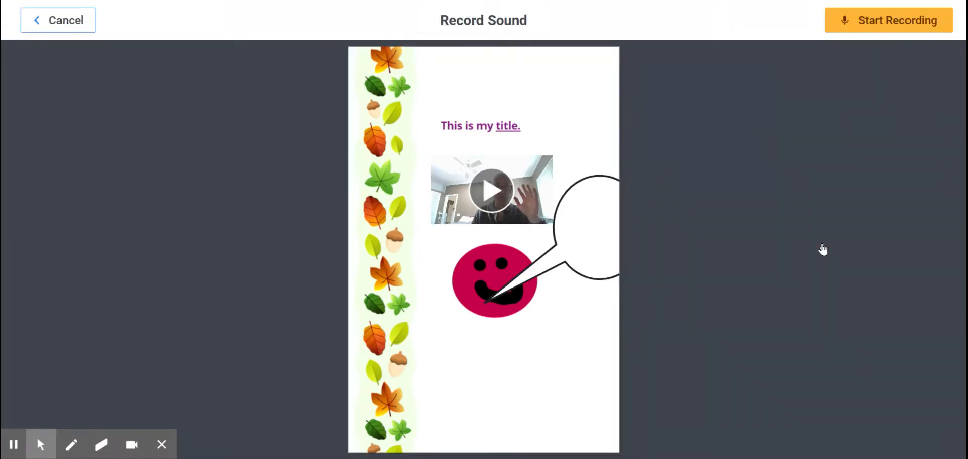
click(876, 21)
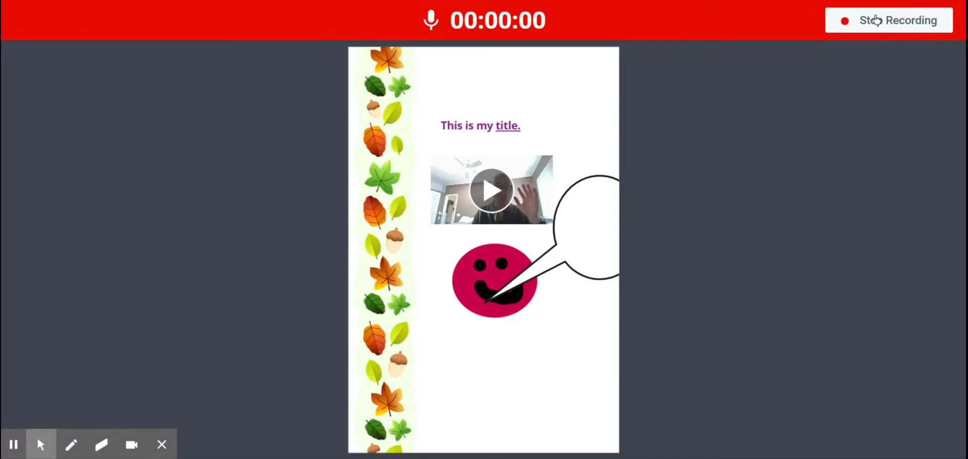
click(876, 20)
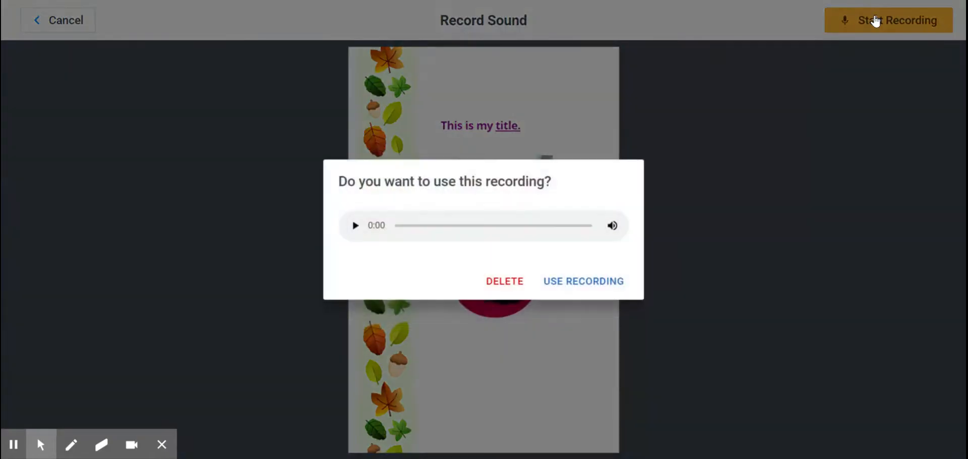
click(560, 281)
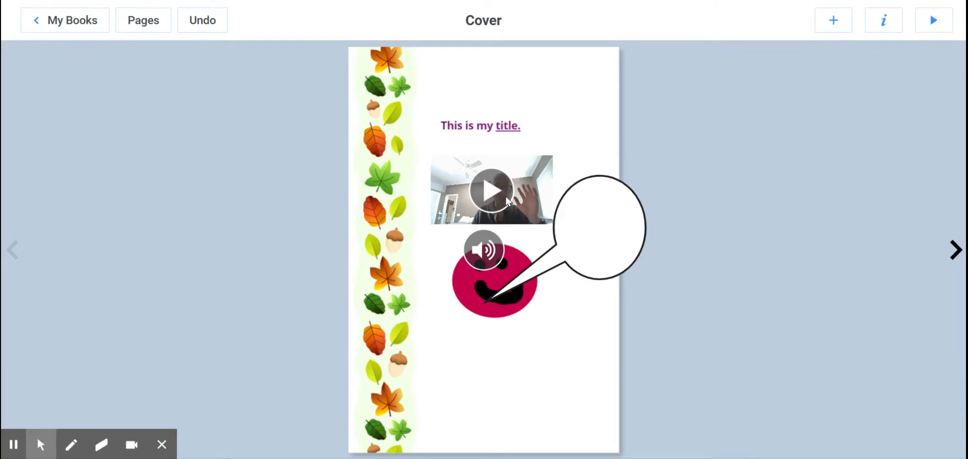
drag(485, 248, 565, 424)
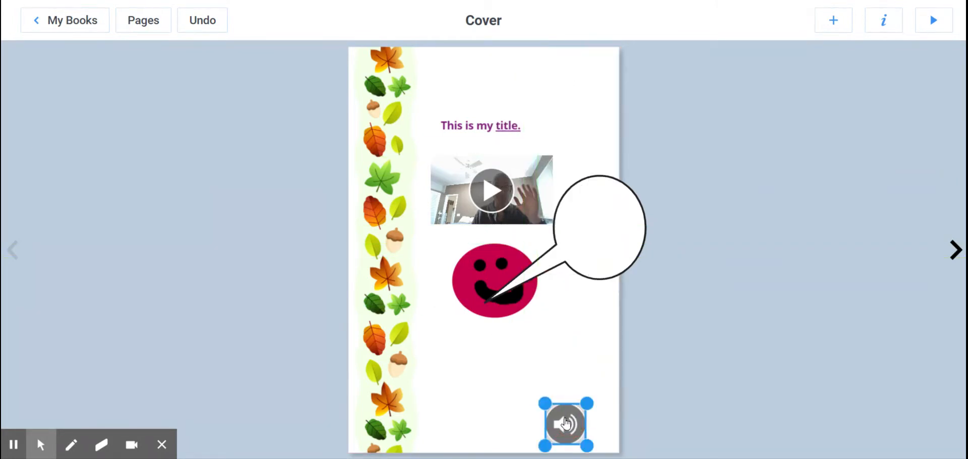
click(569, 369)
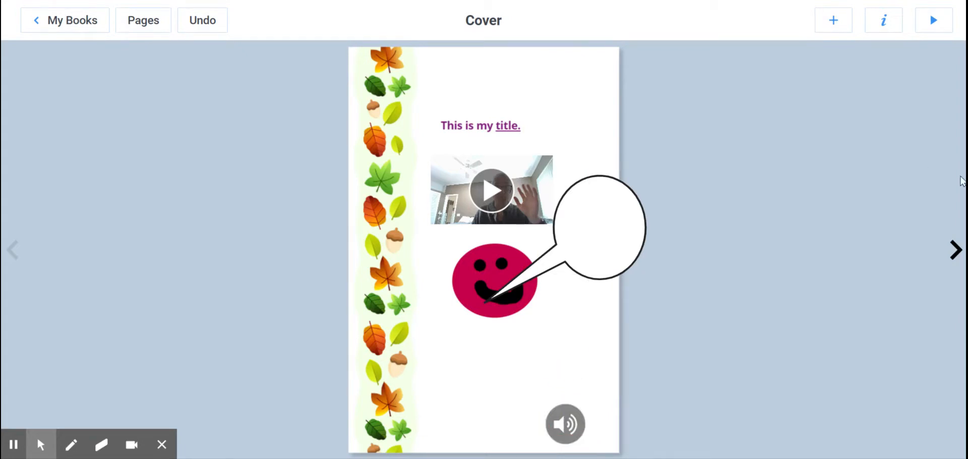
Step: Look at the spread of pages 2 and 3, return to the cover and open the book in reading mode
click(954, 250)
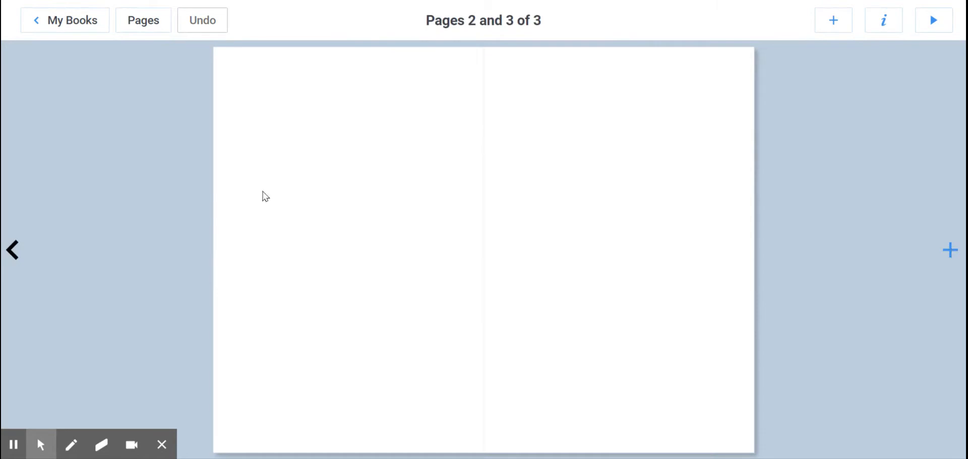
click(14, 250)
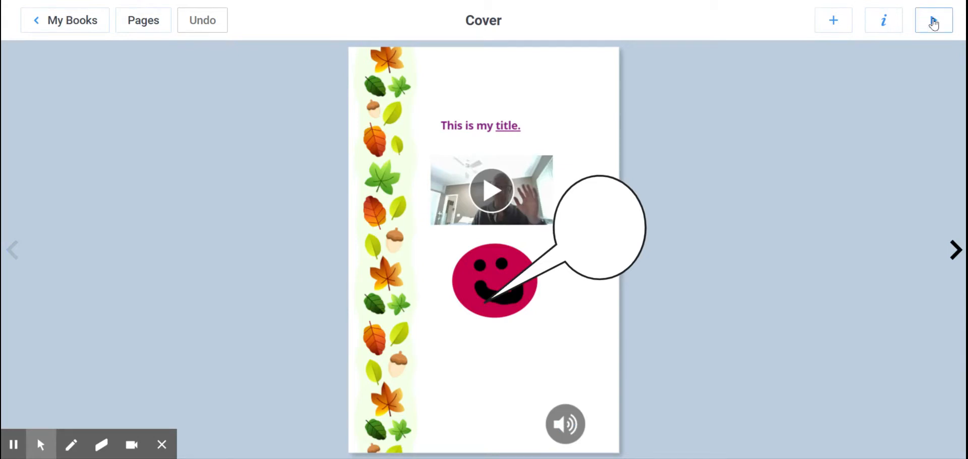
click(933, 22)
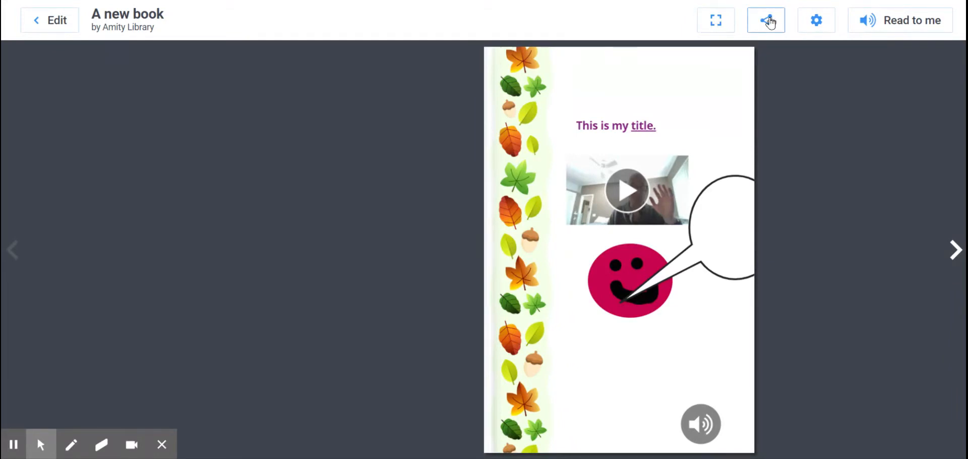
Step: Examine the reading settings and the options for sharing the book as an ebook or print
click(818, 21)
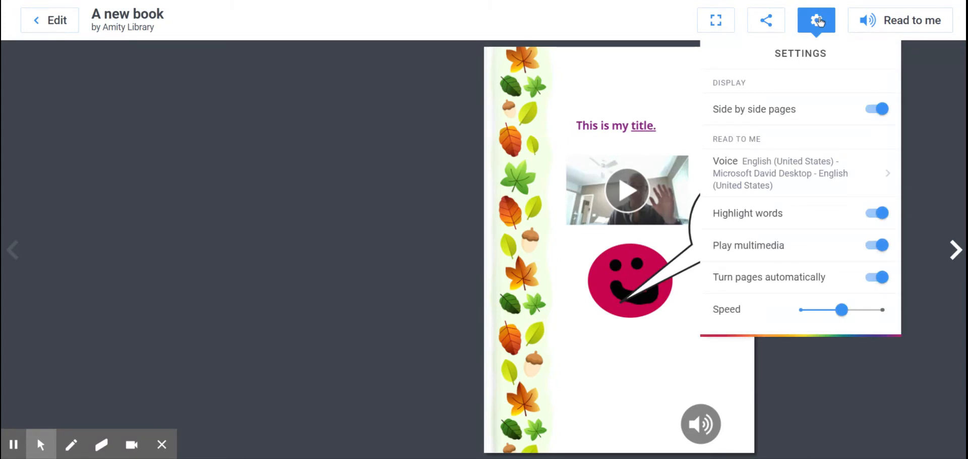
click(770, 21)
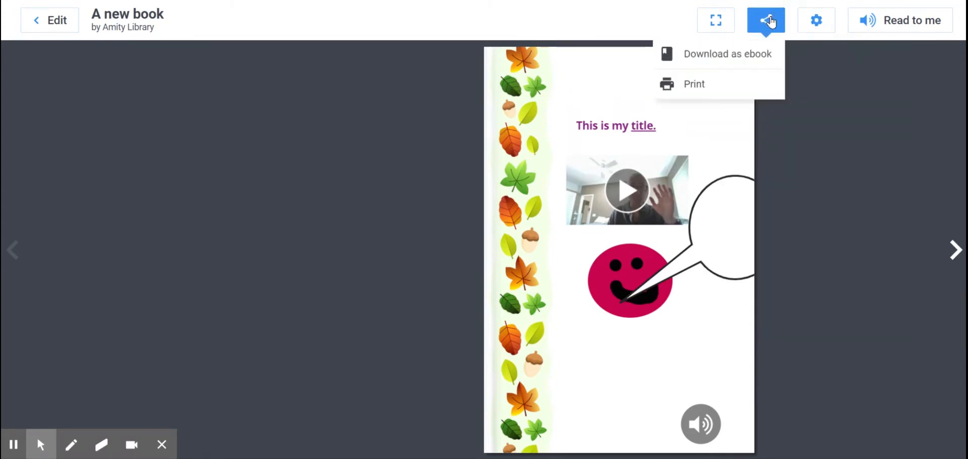
click(771, 22)
click(770, 23)
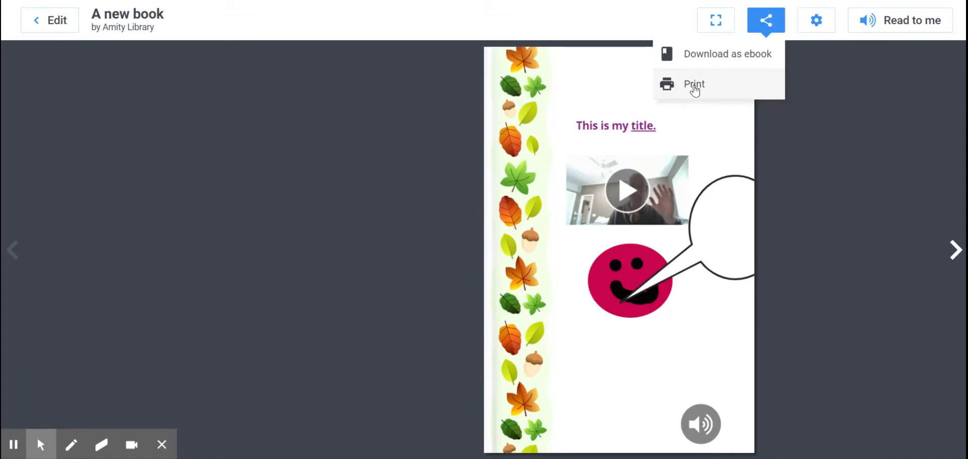
click(812, 17)
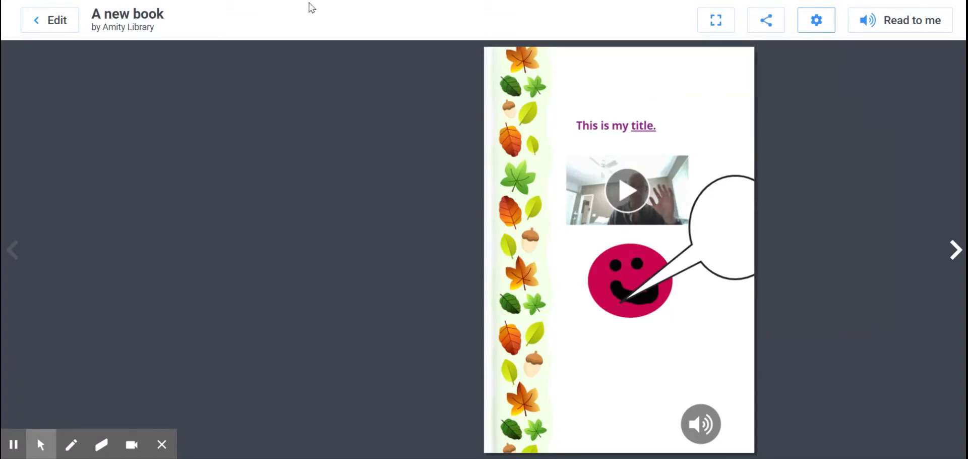
Step: Page through the book to its end in reading mode and return to editing the cover
click(954, 250)
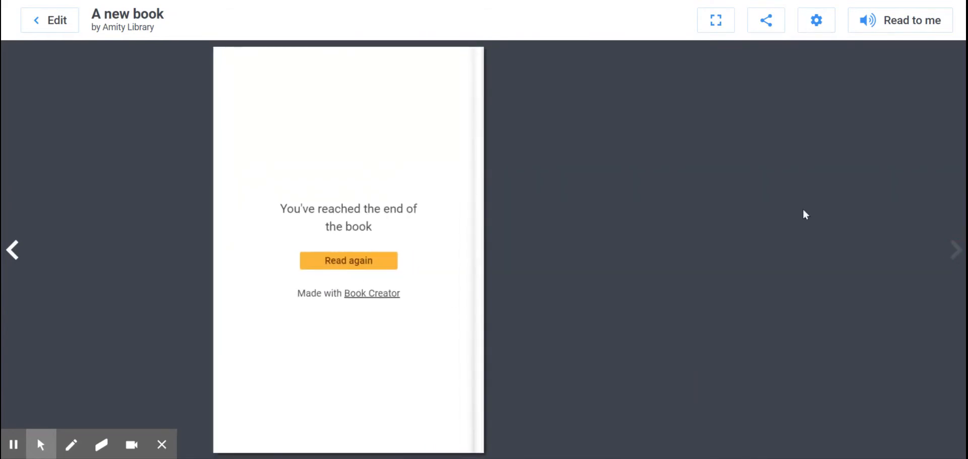
click(12, 250)
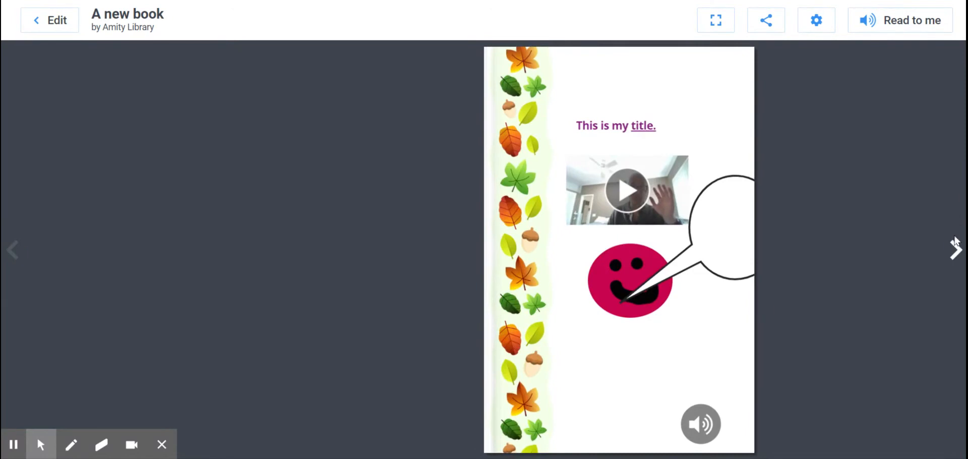
click(955, 250)
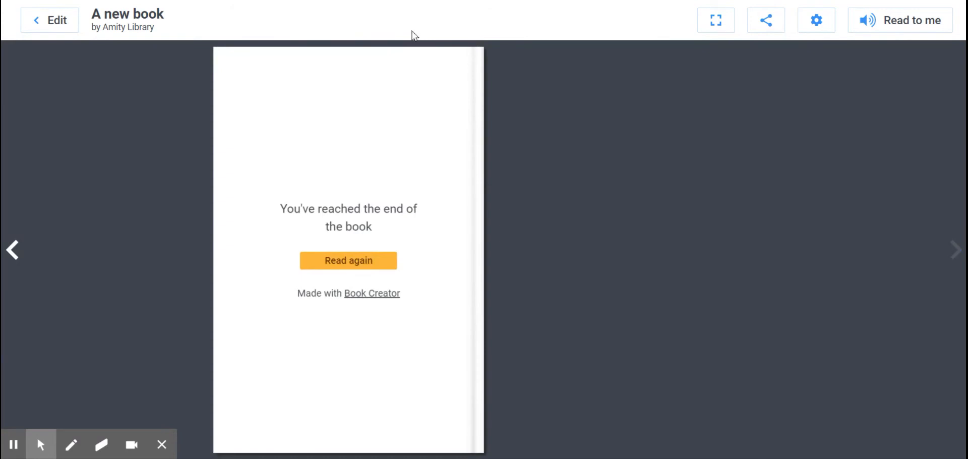
click(52, 24)
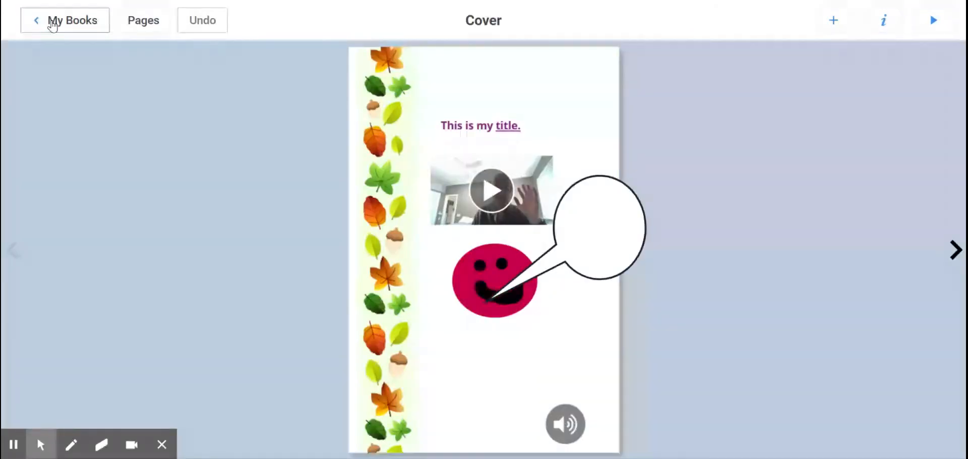